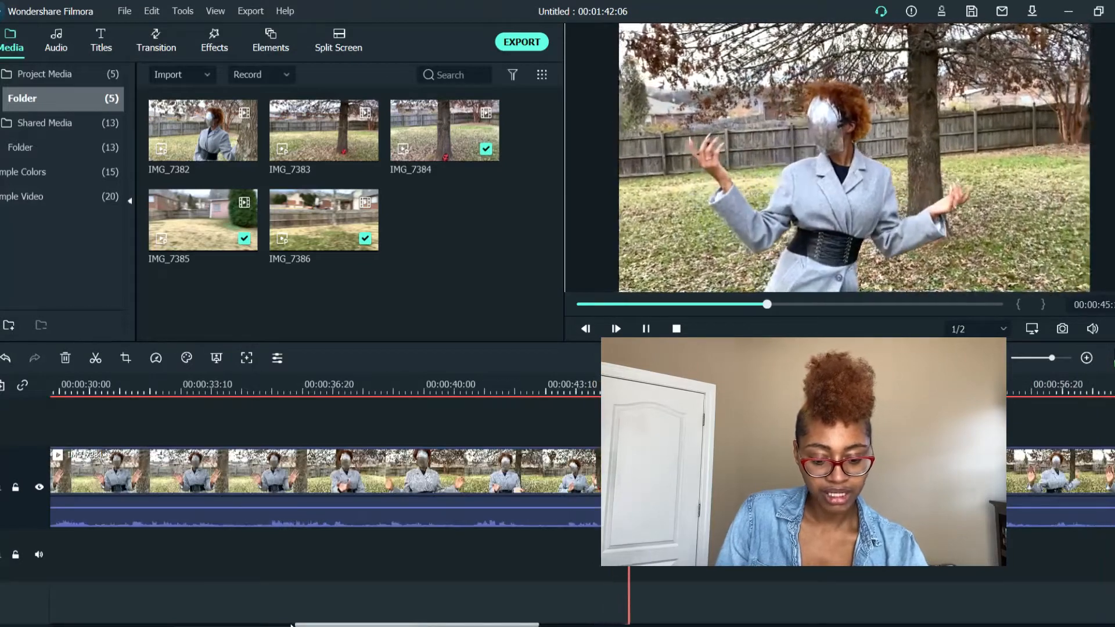
# Play through the footage around the cut between IMG_7384 and IMG_7385 to find where the camera pans match
pyautogui.moveTo(352, 625); pyautogui.dragTo(490, 625)
pyautogui.click(505, 385)
pyautogui.click(786, 385)
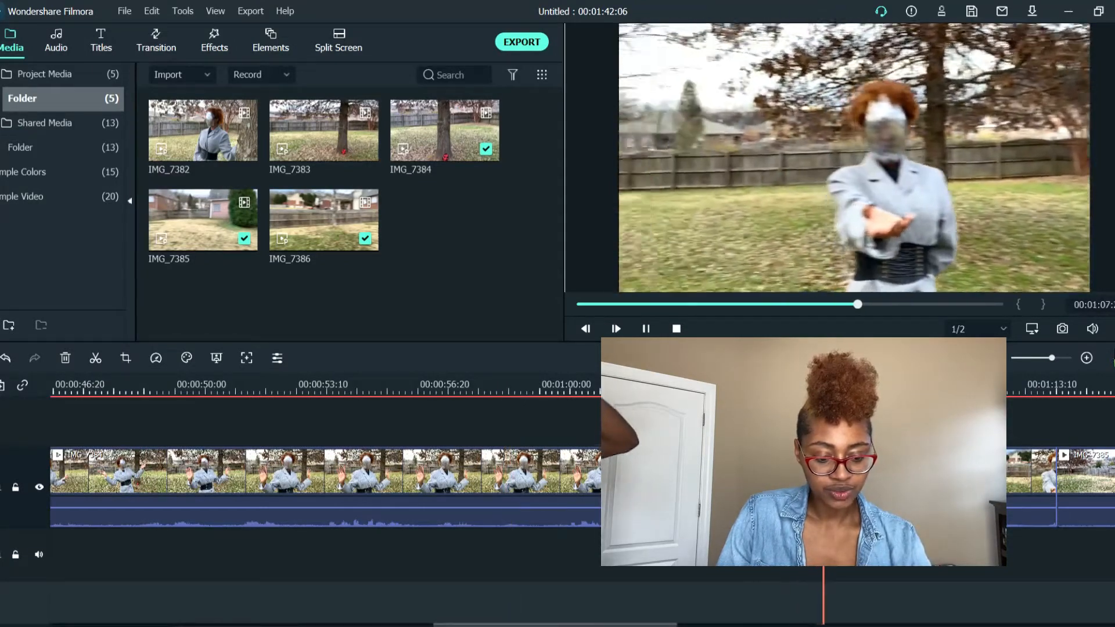
pyautogui.click(702, 385)
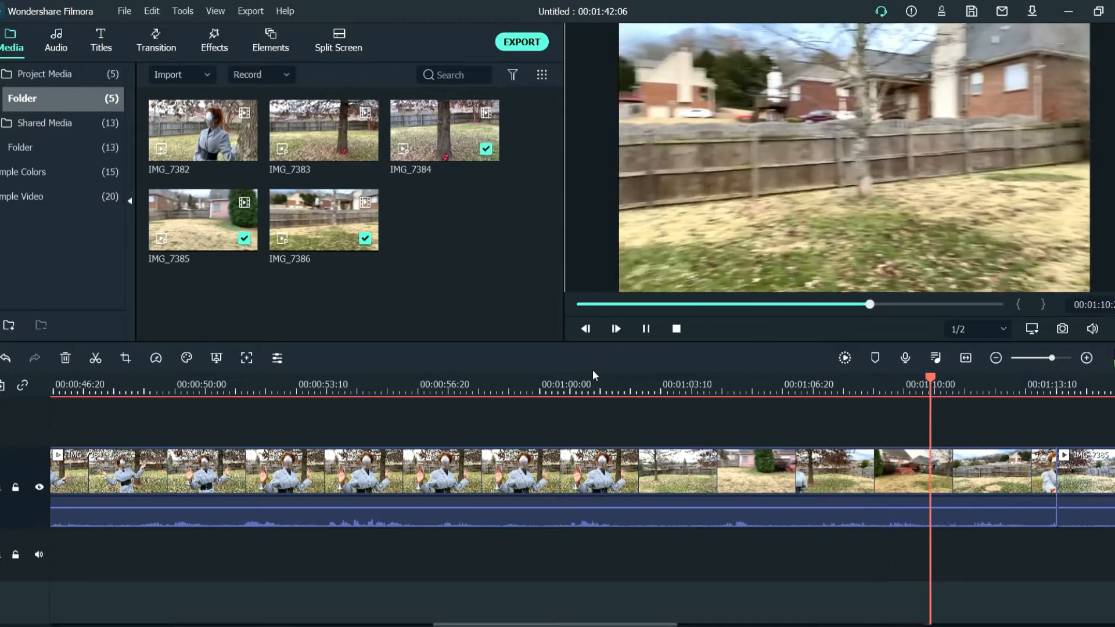
pyautogui.press('space')
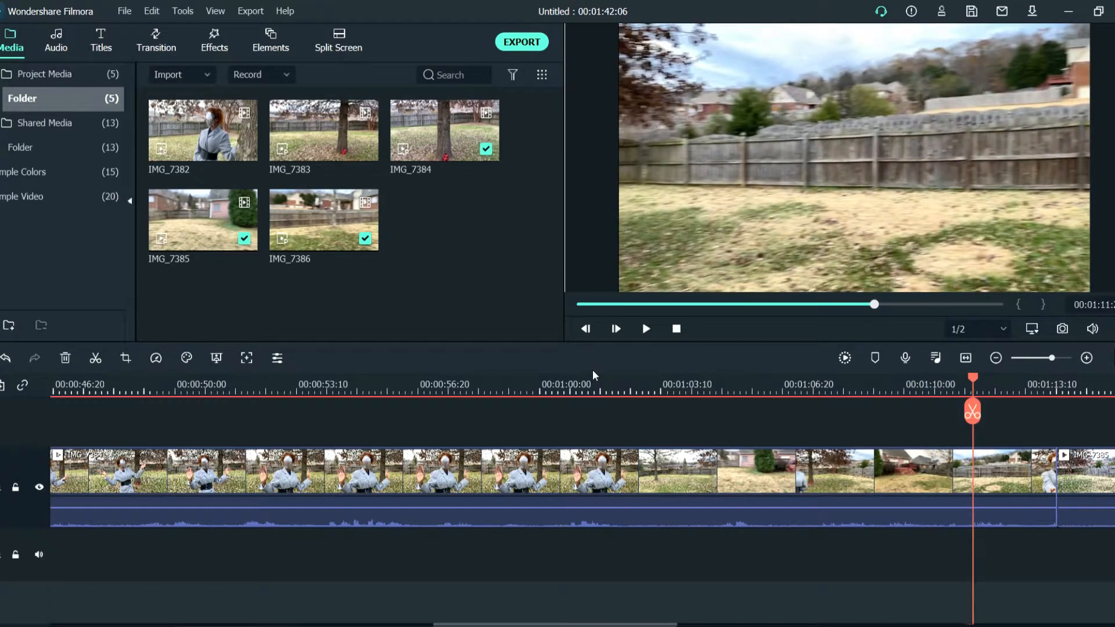
pyautogui.press('space')
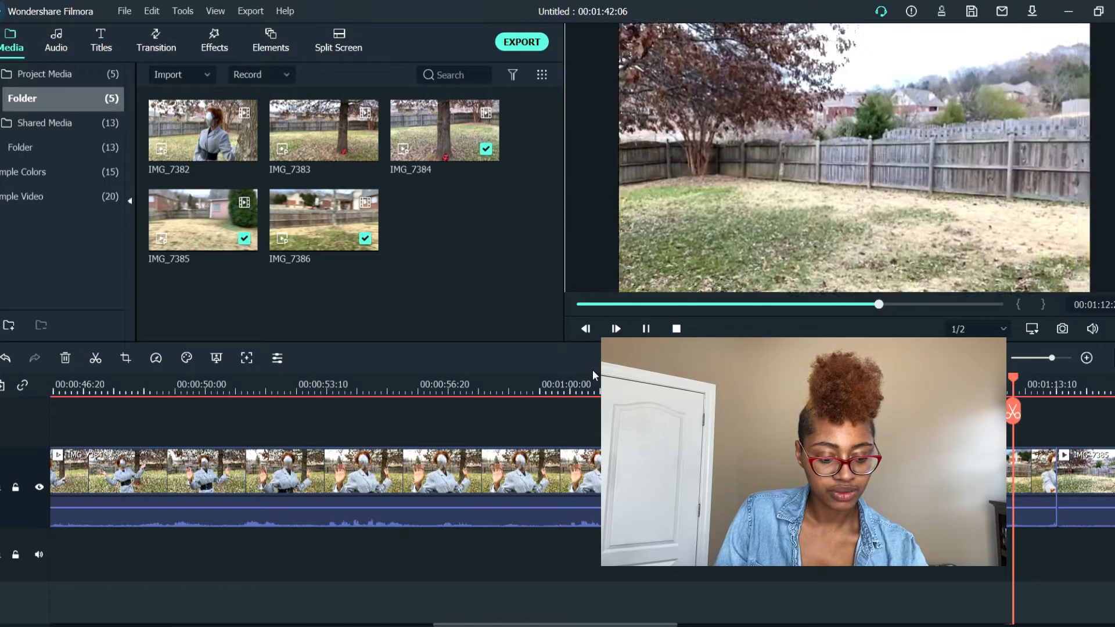
pyautogui.press('space')
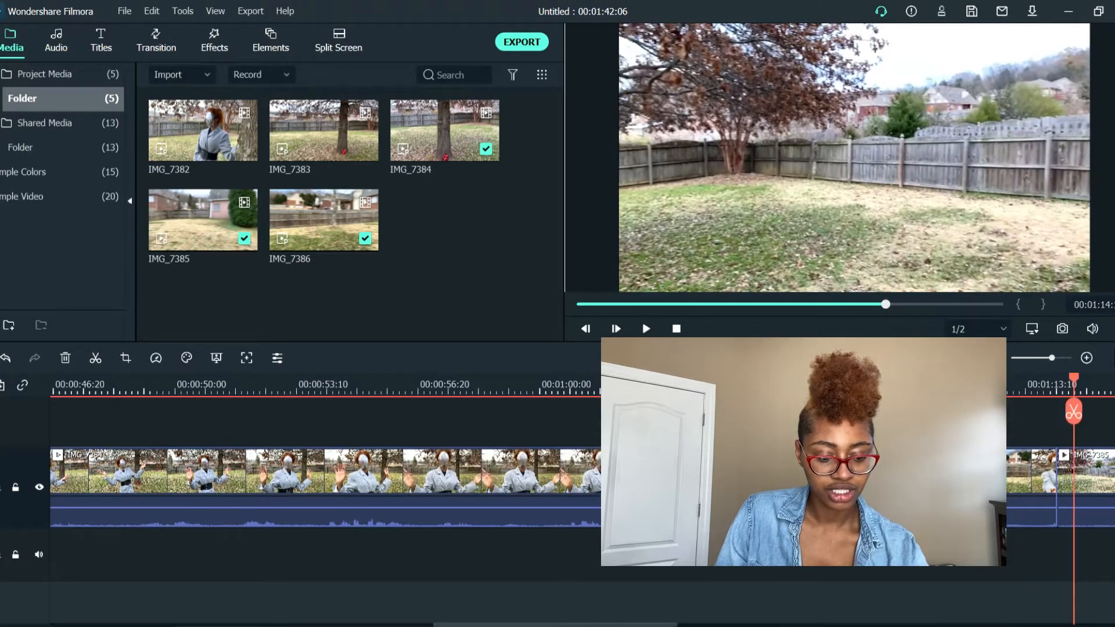
pyautogui.click(970, 388)
pyautogui.click(929, 388)
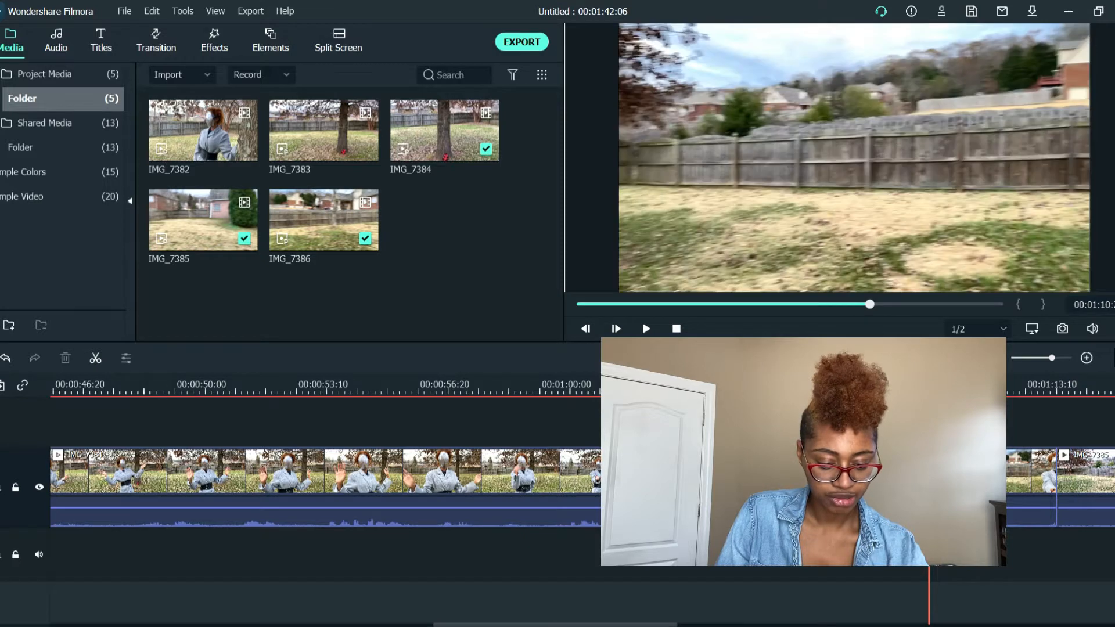
# Split IMG_7384 during its closing camera pan and delete the remainder before IMG_7385
pyautogui.hotkey('ctrl', '=')
pyautogui.hotkey('ctrl', '=')
pyautogui.hotkey('ctrl', '=')
pyautogui.hotkey('ctrl', '=')
pyautogui.hotkey('ctrl', '=')
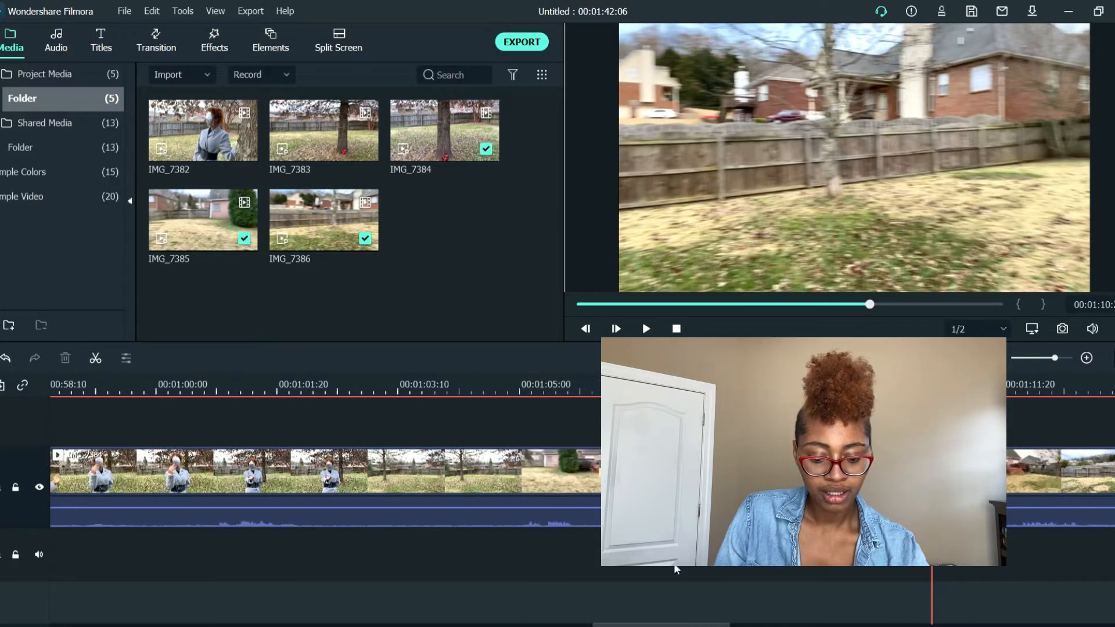
pyautogui.moveTo(619, 625); pyautogui.dragTo(709, 625)
pyautogui.click(59, 391)
pyautogui.press('space')
# Split IMG_7384 again at an earlier point in the pan and delete the short segment before IMG_7385
pyautogui.press('space')
pyautogui.press('space')
pyautogui.press('space')
pyautogui.click(346, 412)
pyautogui.click(401, 479)
pyautogui.press('Delete')
pyautogui.press('space')
pyautogui.click(296, 388)
pyautogui.moveTo(291, 387)
pyautogui.mouseDown()
pyautogui.moveTo(237, 383)
pyautogui.moveTo(277, 383)
pyautogui.mouseUp()
pyautogui.click(278, 411)
pyautogui.press('space')
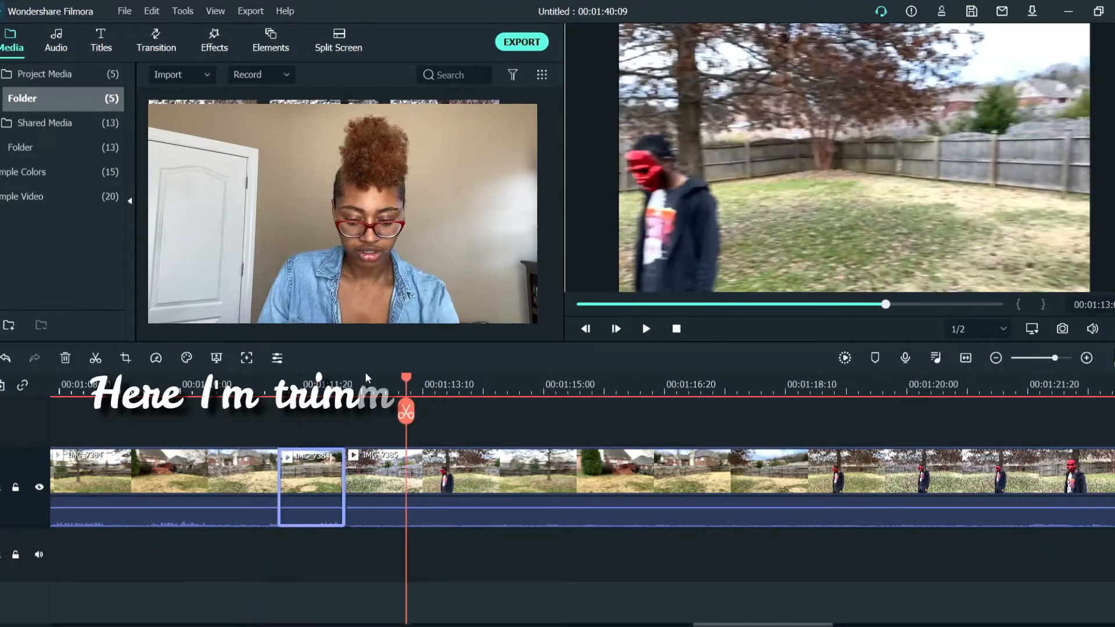
pyautogui.press('Delete')
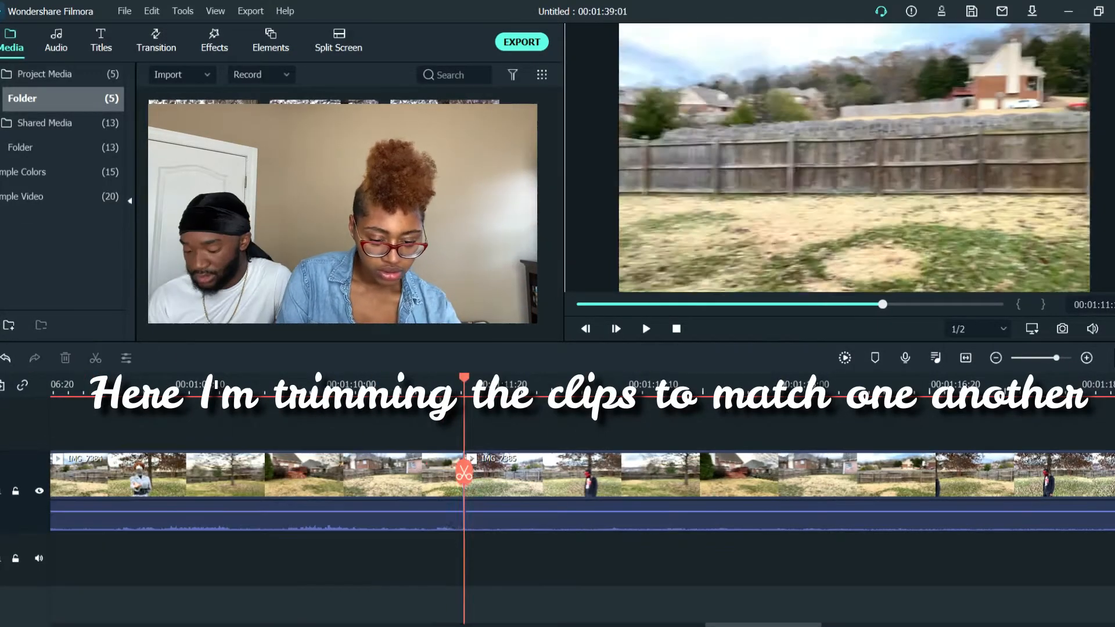
# Play back the cut between IMG_7384 and IMG_7385 and nudge the edit point slightly later
pyautogui.click(433, 386)
pyautogui.press('space')
pyautogui.press('space')
pyautogui.click(374, 385)
pyautogui.press('space')
# Recheck the join into IMG_7385 frame by frame and drag the edit point further right to match the pan
pyautogui.press('space')
pyautogui.click(449, 501)
pyautogui.moveTo(463, 500); pyautogui.dragTo(470, 500)
pyautogui.click(406, 385)
pyautogui.press('space')
pyautogui.click(491, 458)
pyautogui.moveTo(467, 393)
pyautogui.mouseDown()
pyautogui.moveTo(447, 393)
pyautogui.moveTo(482, 393)
pyautogui.mouseUp()
pyautogui.press('space')
pyautogui.press('space')
pyautogui.click(473, 395)
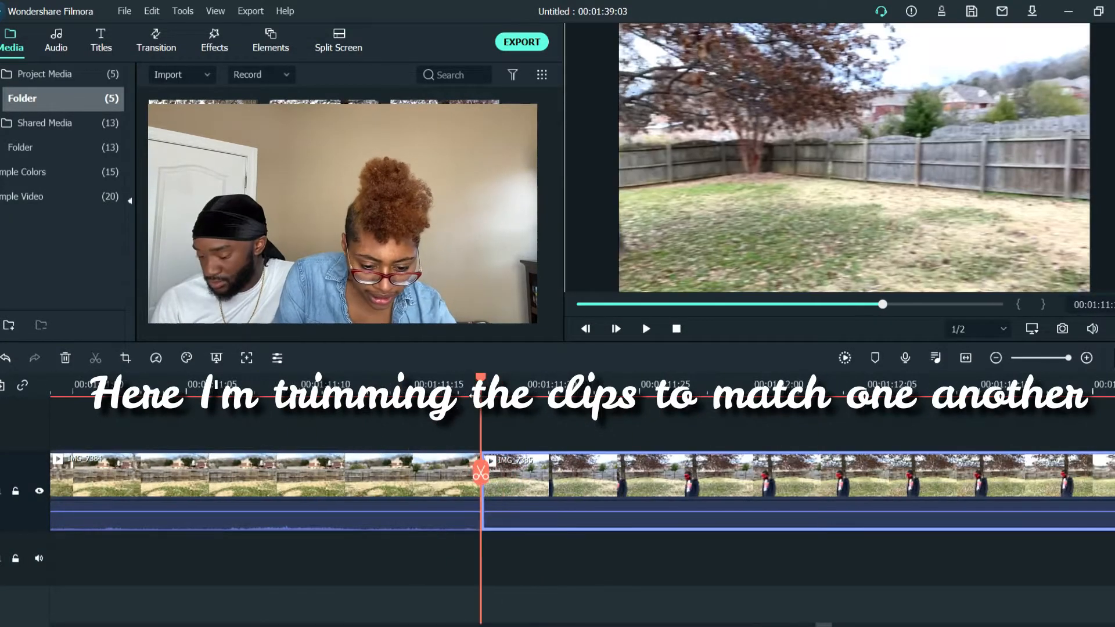
pyautogui.click(436, 386)
pyautogui.moveTo(481, 502); pyautogui.dragTo(503, 503)
# Shift the end of IMG_7384 a little later once more and replay the join with IMG_7385
pyautogui.press('space')
pyautogui.press('space')
pyautogui.click(497, 385)
pyautogui.moveTo(510, 394); pyautogui.dragTo(550, 390)
pyautogui.moveTo(548, 495); pyautogui.dragTo(558, 495)
pyautogui.press('space')
pyautogui.press('space')
pyautogui.click(536, 387)
# Replay the join into IMG_7386, then split off and delete the remaining sliver at the clip's start
pyautogui.press('space')
pyautogui.press('space')
# Remove the IMG_7385 clip from the timeline
pyautogui.click(891, 511)
pyautogui.scroll(-1, 891, 505)
pyautogui.press('Delete')
# Split IMG_7386 shortly after its start and delete the leading piece
pyautogui.click(518, 385)
pyautogui.moveTo(518, 385); pyautogui.dragTo(581, 385)
pyautogui.click(581, 472)
pyautogui.click(573, 478)
pyautogui.press('Delete')
# Preview the pan in IMG_7386 and tighten the footage around the join with IMG_7384
pyautogui.press('space')
pyautogui.click(522, 385)
pyautogui.press('space')
pyautogui.press('space')
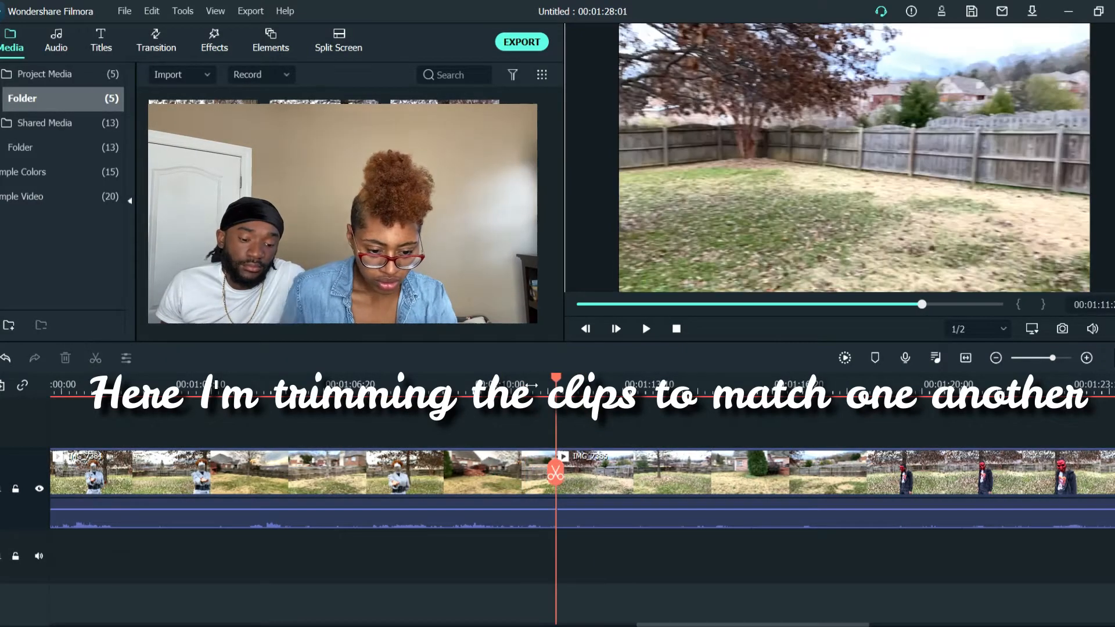
pyautogui.click(587, 478)
pyautogui.moveTo(531, 385); pyautogui.dragTo(557, 385)
pyautogui.click(573, 472)
pyautogui.click(560, 480)
pyautogui.press('Delete')
pyautogui.click(390, 386)
pyautogui.press('space')
pyautogui.moveTo(390, 385); pyautogui.dragTo(372, 385)
pyautogui.press('space')
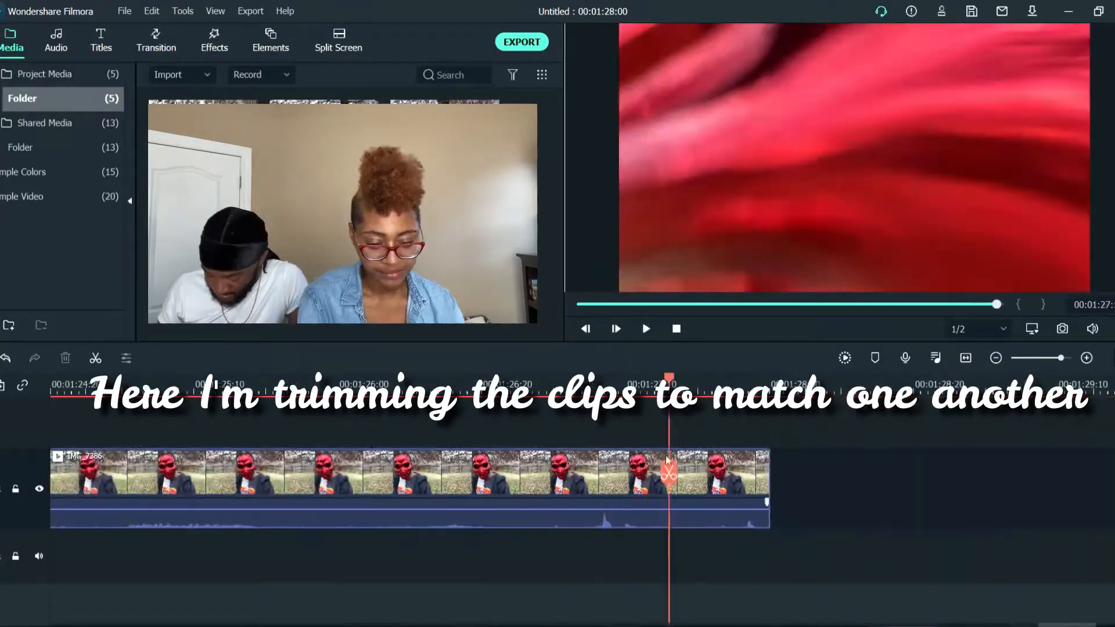
pyautogui.moveTo(772, 476); pyautogui.dragTo(661, 474)
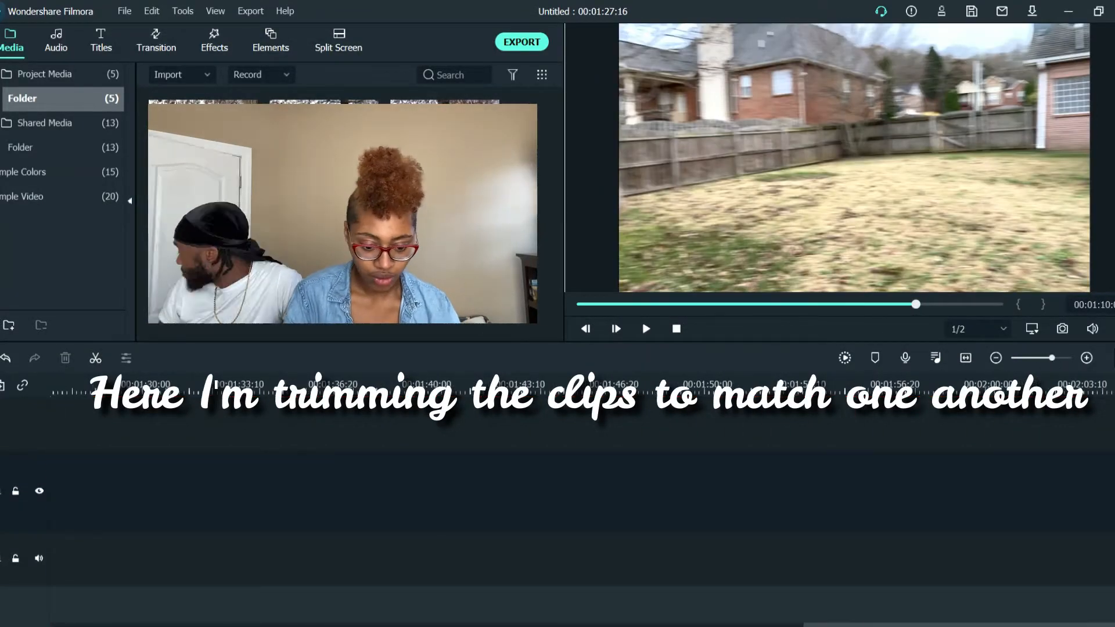
# Play the IMG_7384 clip and lower its original audio to silence
pyautogui.click(643, 330)
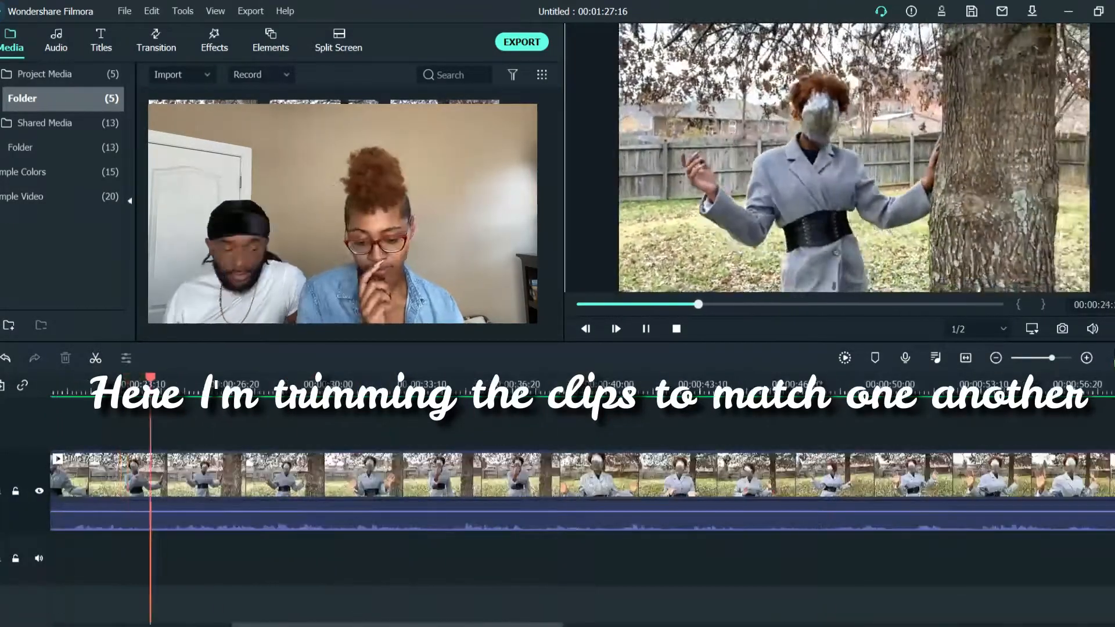
pyautogui.moveTo(541, 512); pyautogui.dragTo(541, 540)
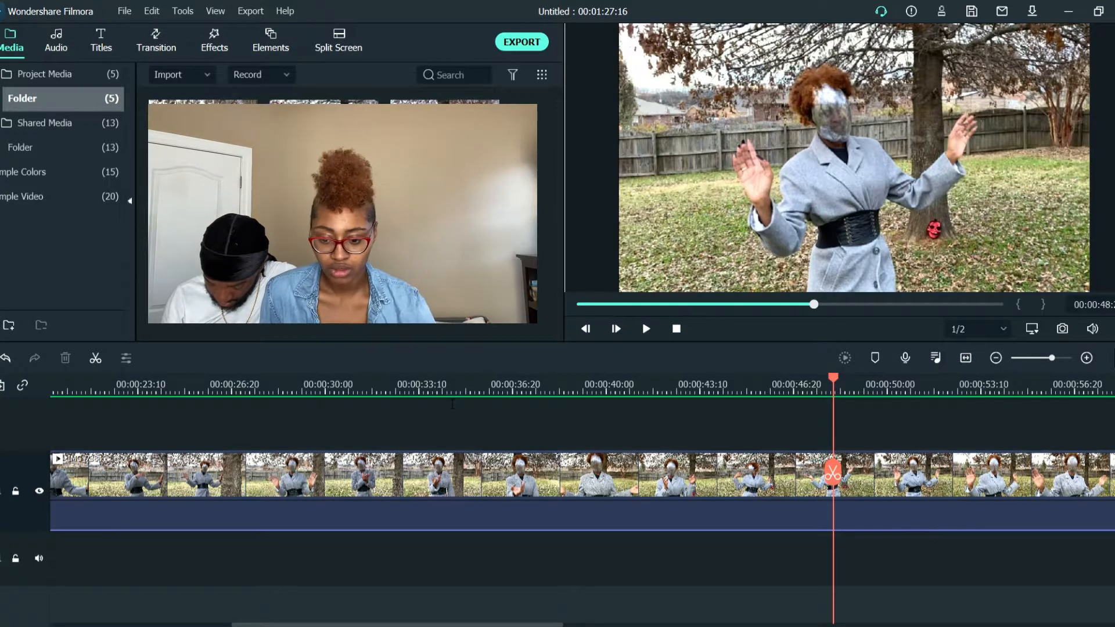
# Browse the effects library's LUT, filter and included categories for looks that suit the video
pyautogui.click(59, 48)
pyautogui.scroll(-3, 63, 171)
pyautogui.scroll(3, 62, 171)
pyautogui.click(215, 42)
pyautogui.click(64, 203)
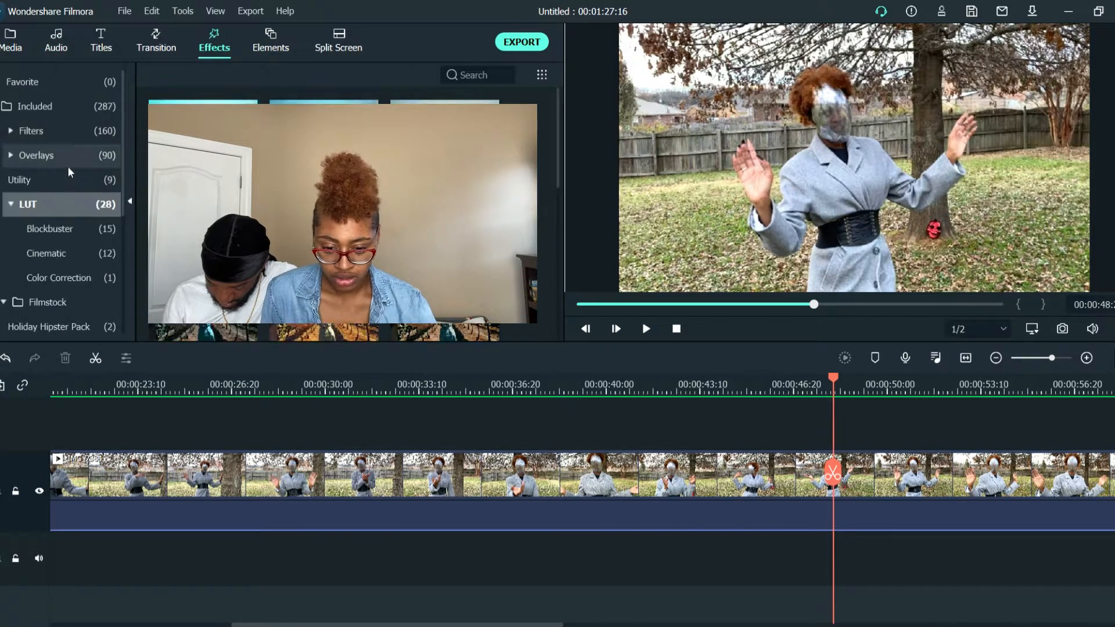
pyautogui.click(35, 130)
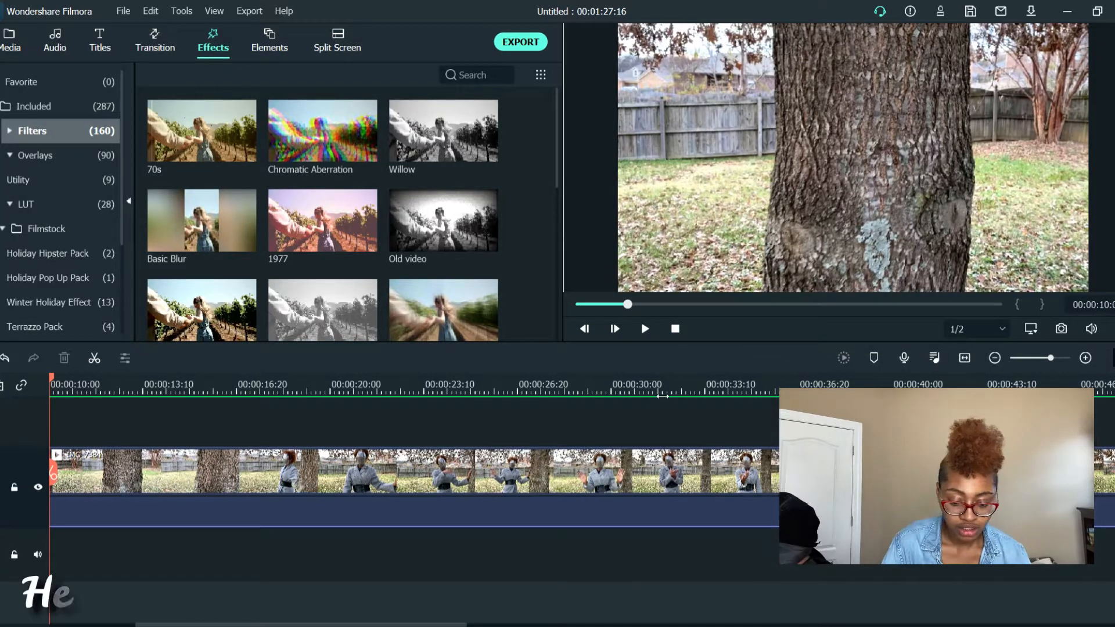
pyautogui.click(76, 388)
pyautogui.click(38, 106)
pyautogui.click(38, 106)
# Preview included effects such as Strong Glitch, Cyberpunk 1 and Cyberpunk 2 on the sample footage
pyautogui.doubleClick(323, 141)
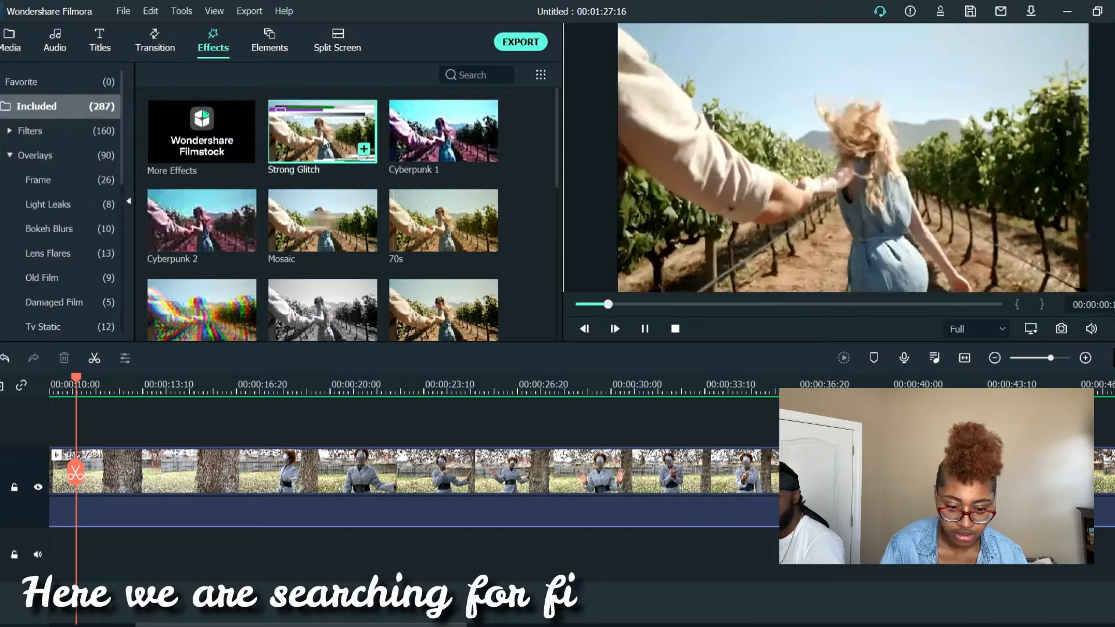
pyautogui.doubleClick(444, 136)
pyautogui.doubleClick(209, 224)
pyautogui.doubleClick(227, 294)
pyautogui.scroll(-4, 229, 290)
pyautogui.scroll(4, 228, 285)
pyautogui.scroll(-6, 228, 284)
pyautogui.doubleClick(443, 196)
pyautogui.scroll(-4, 444, 192)
pyautogui.doubleClick(443, 124)
pyautogui.doubleClick(444, 209)
pyautogui.doubleClick(443, 299)
pyautogui.scroll(-5, 444, 290)
pyautogui.doubleClick(201, 194)
pyautogui.scroll(10, 368, 281)
# Examine the overlay, LUT and filter categories and preview the Chaos 1 shake filter
pyautogui.click(61, 133)
pyautogui.click(63, 158)
pyautogui.click(64, 160)
pyautogui.click(71, 200)
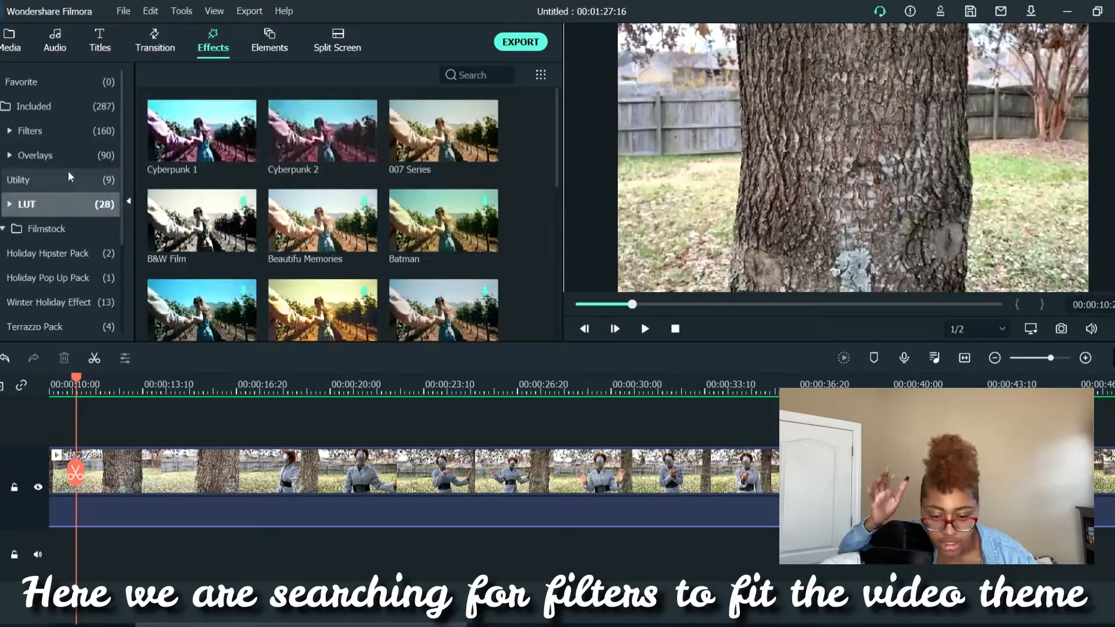
pyautogui.click(63, 133)
pyautogui.scroll(-4, 313, 189)
pyautogui.click(312, 174)
pyautogui.scroll(-6, 312, 187)
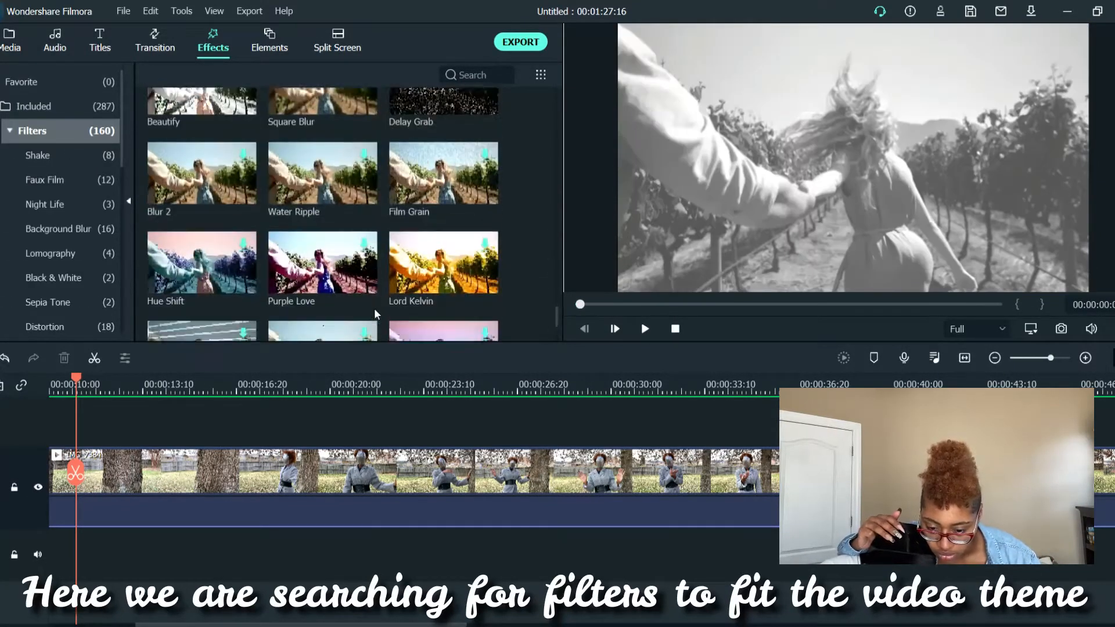
pyautogui.click(64, 155)
pyautogui.click(232, 140)
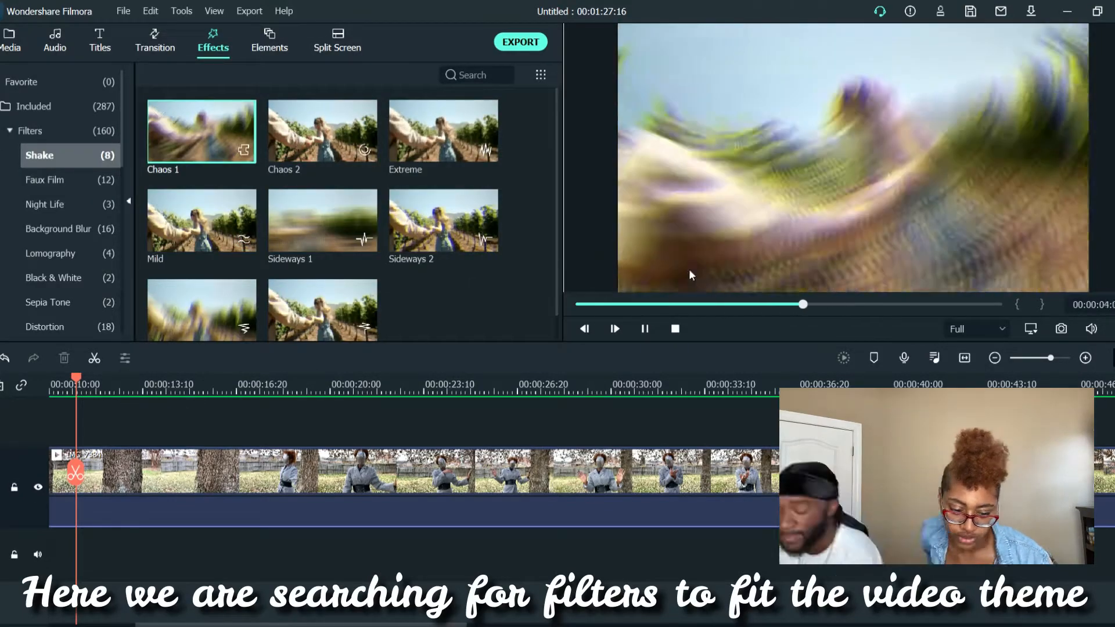
# Split IMG_7386 at about 1:20 and apply the Chaos 1 shake filter to its last part
pyautogui.click(882, 620)
pyautogui.click(511, 386)
pyautogui.press('space')
pyautogui.press('space')
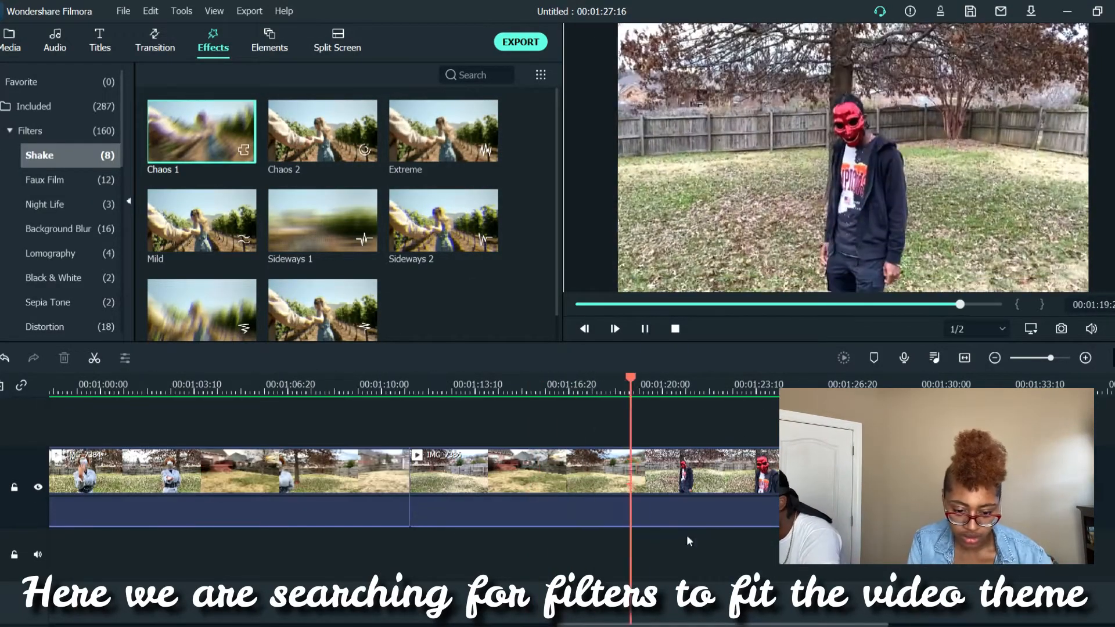
pyautogui.click(686, 514)
pyautogui.press('space')
pyautogui.click(633, 386)
pyautogui.click(642, 387)
pyautogui.press('space')
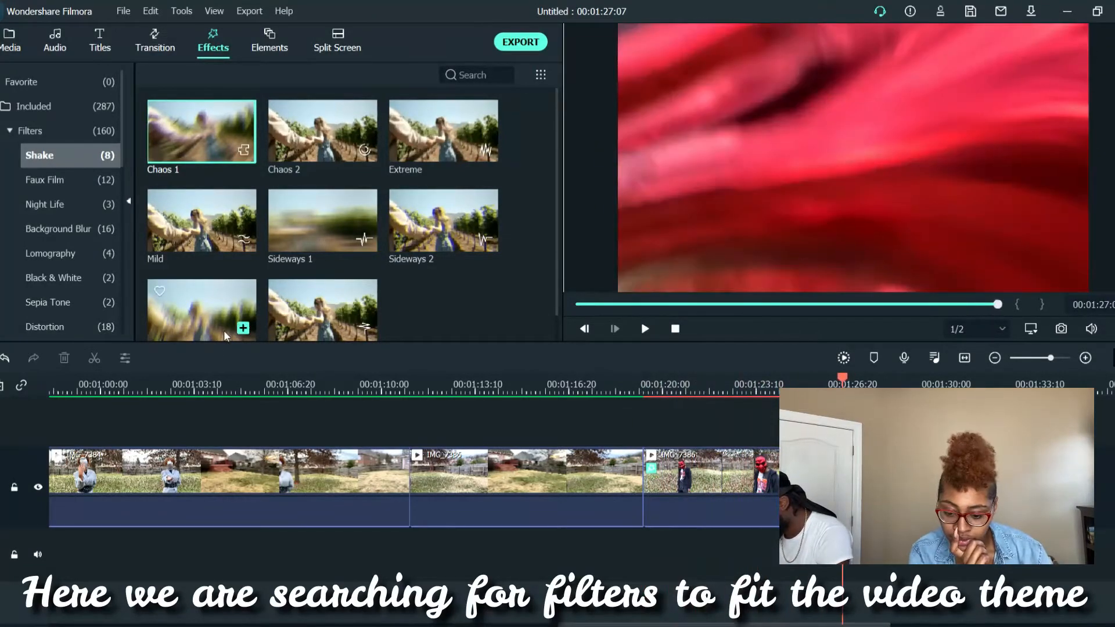
# Browse the Faux Film, Background Blur, Lomography, Black & White, Distortion and Material filters, previewing Slant Blur
pyautogui.click(45, 179)
pyautogui.click(58, 229)
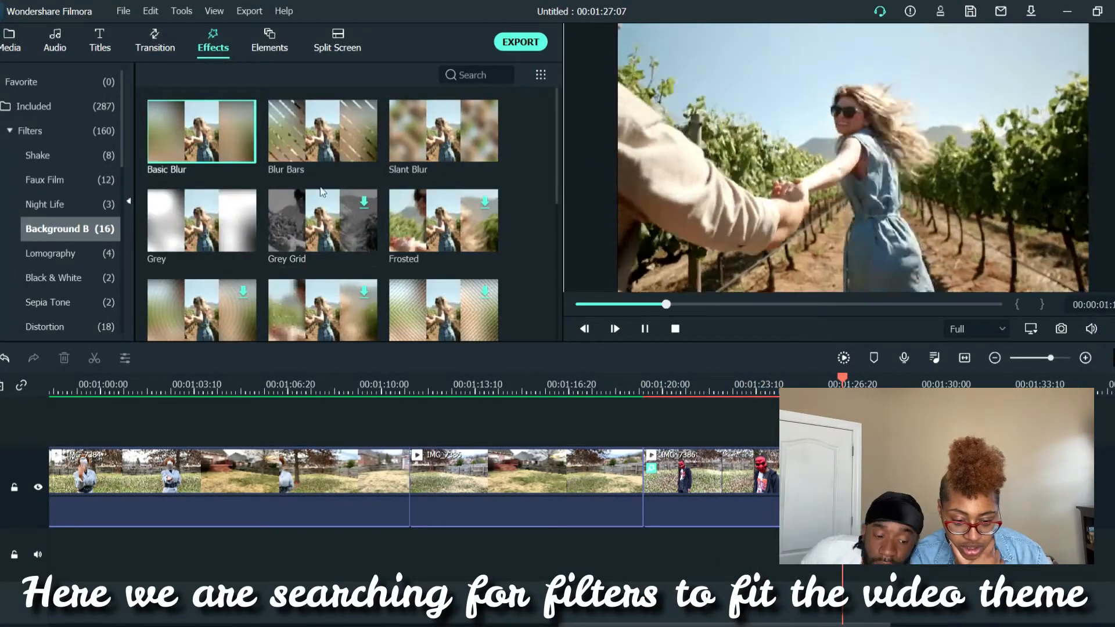
pyautogui.click(443, 133)
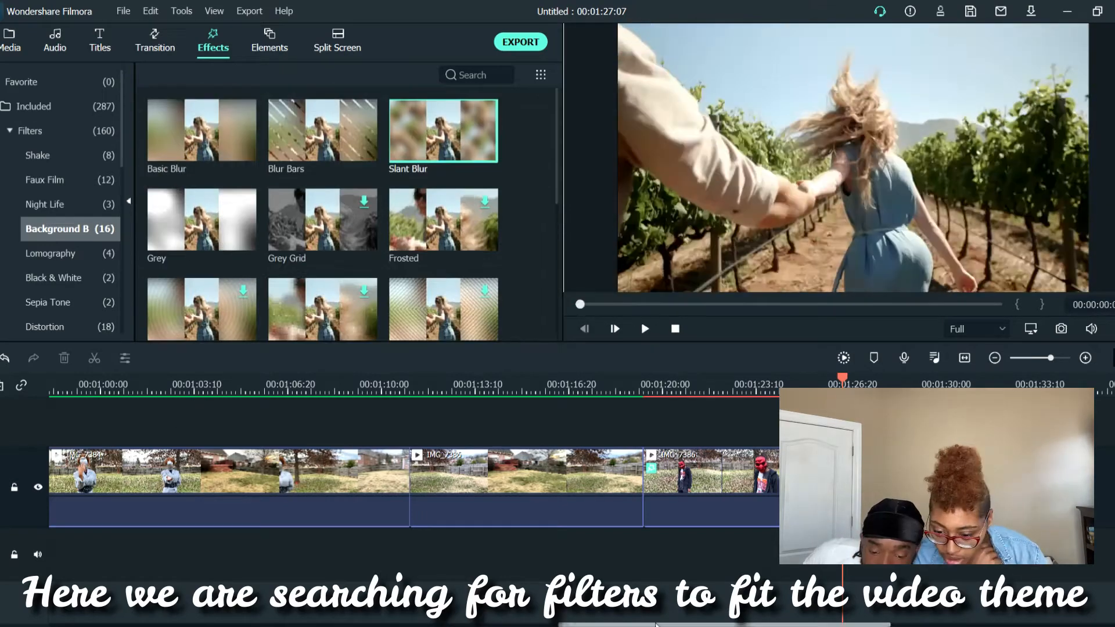
pyautogui.moveTo(725, 625); pyautogui.dragTo(146, 624)
pyautogui.click(81, 256)
pyautogui.click(90, 281)
pyautogui.scroll(-1, 89, 282)
pyautogui.click(89, 259)
pyautogui.click(91, 280)
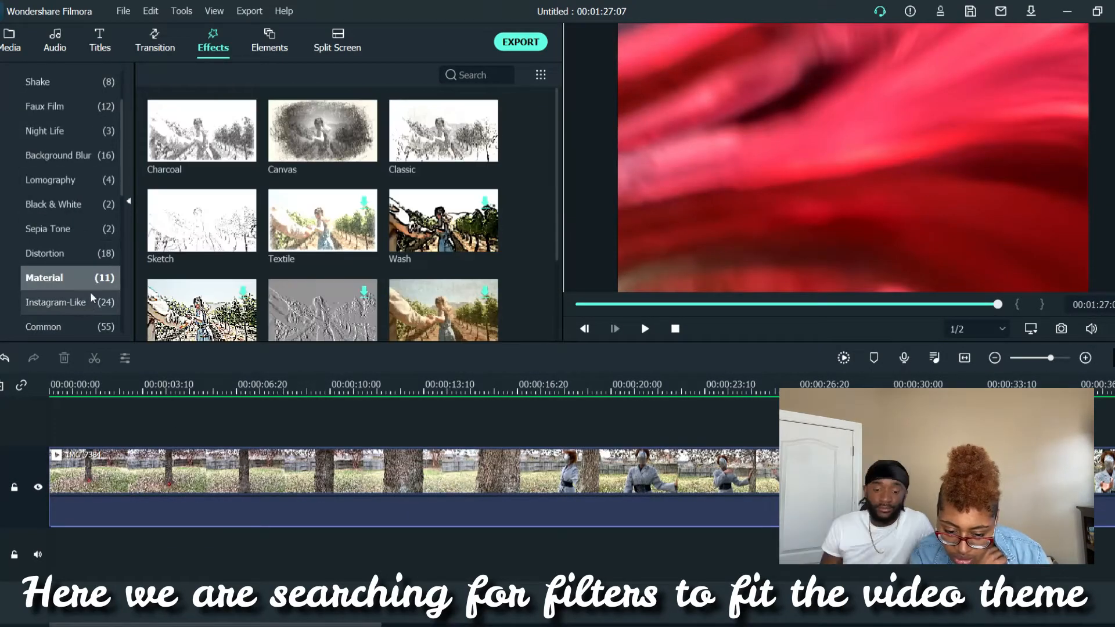
# Look through the Instagram-Like, Common and Stylize filters, previewing Walden
pyautogui.click(91, 302)
pyautogui.scroll(-3, 322, 244)
pyautogui.click(443, 237)
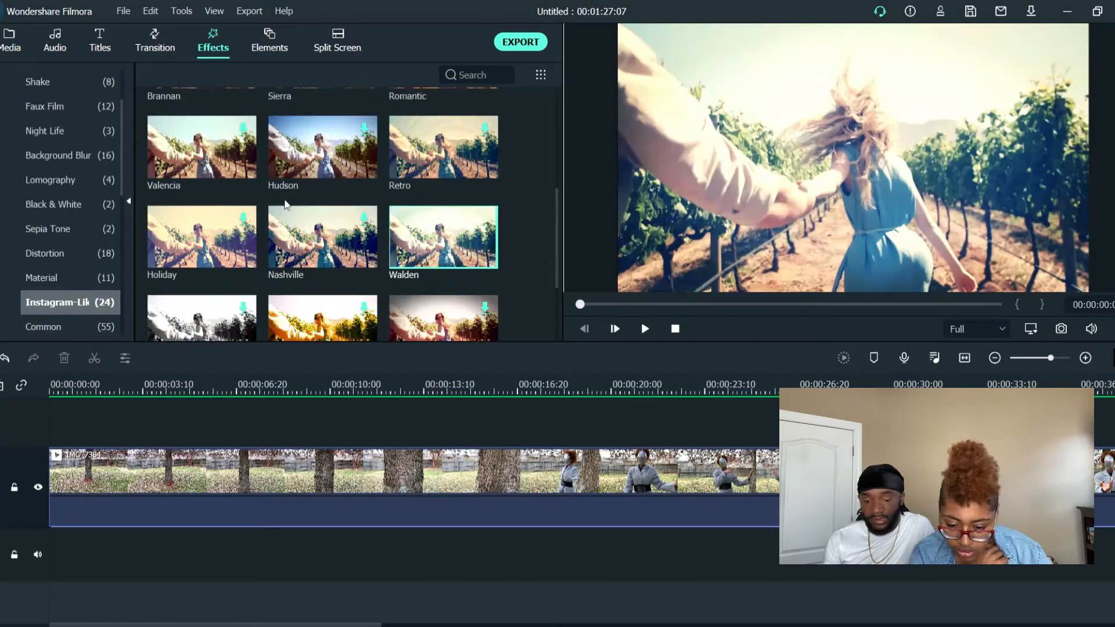
pyautogui.scroll(-3, 322, 244)
pyautogui.click(443, 284)
pyautogui.scroll(-2, 75, 244)
pyautogui.click(89, 253)
pyautogui.click(91, 279)
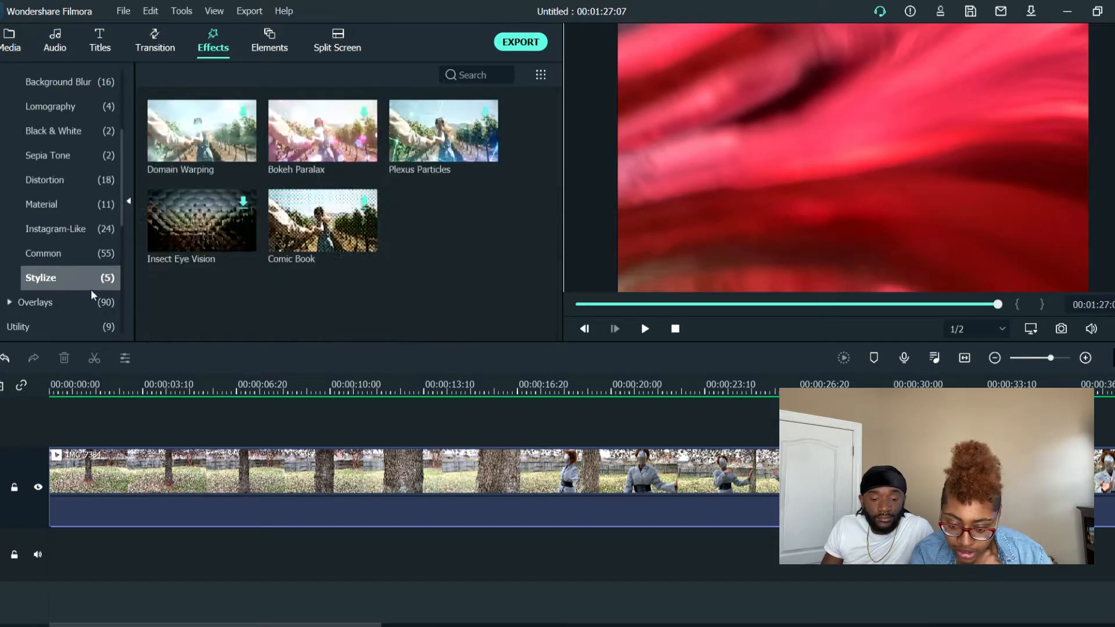
# Preview overlay effects, including VHS Distortion Bad and Dirty Film, for one that fits the video theme
pyautogui.click(91, 299)
pyautogui.scroll(-3, 75, 243)
pyautogui.click(336, 259)
pyautogui.scroll(-3, 336, 259)
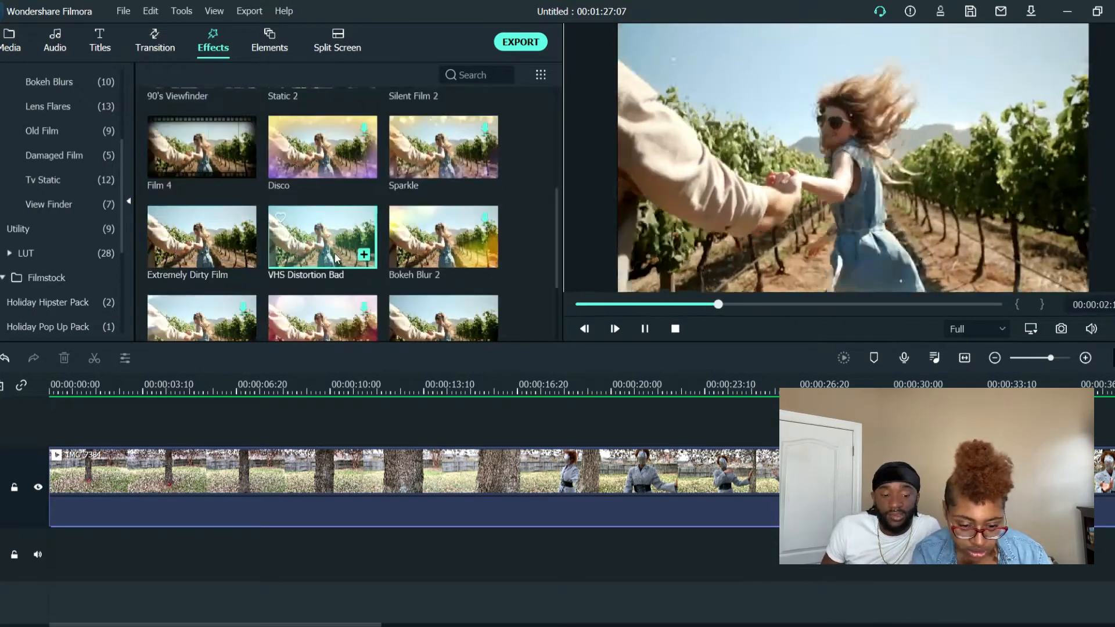
pyautogui.scroll(-2, 337, 259)
pyautogui.click(455, 124)
pyautogui.click(212, 201)
pyautogui.scroll(-5, 453, 233)
pyautogui.click(444, 145)
pyautogui.click(211, 233)
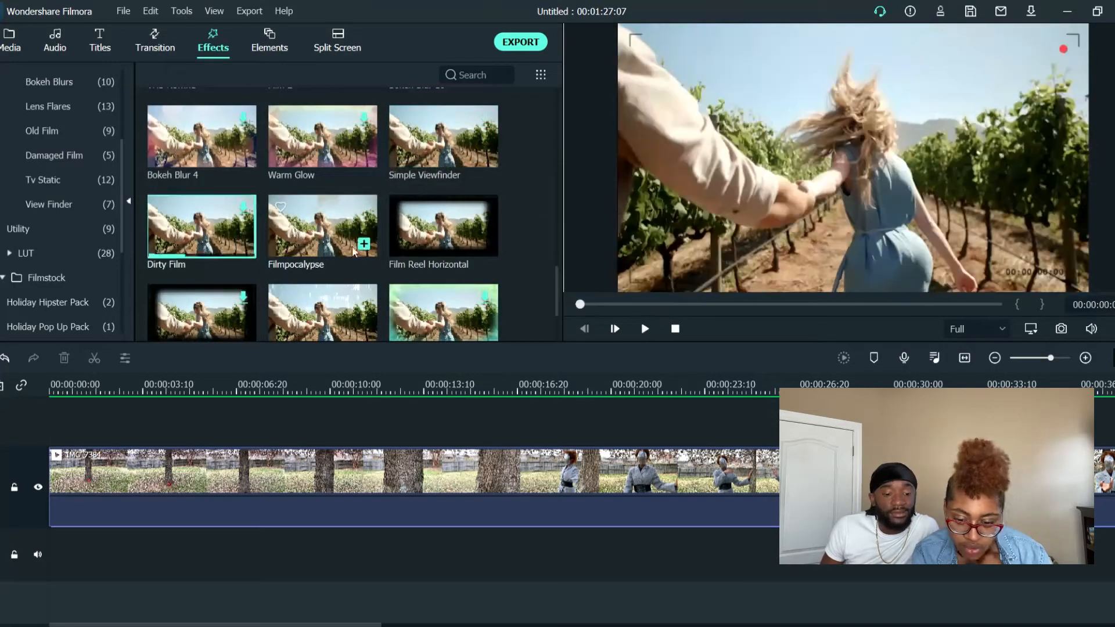
pyautogui.scroll(-8, 368, 263)
pyautogui.click(446, 218)
pyautogui.scroll(-5, 446, 218)
pyautogui.click(326, 129)
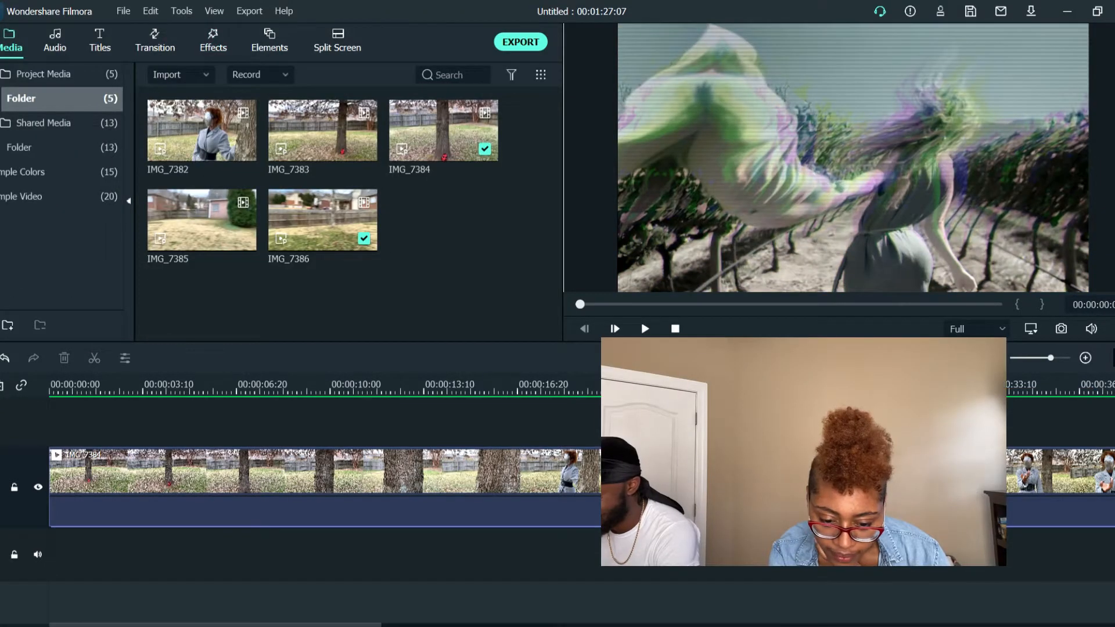
# Add the Misfit mayhem ep1 audio to the audio track and shift it to start at about 19 seconds
pyautogui.moveTo(439, 246); pyautogui.dragTo(52, 555)
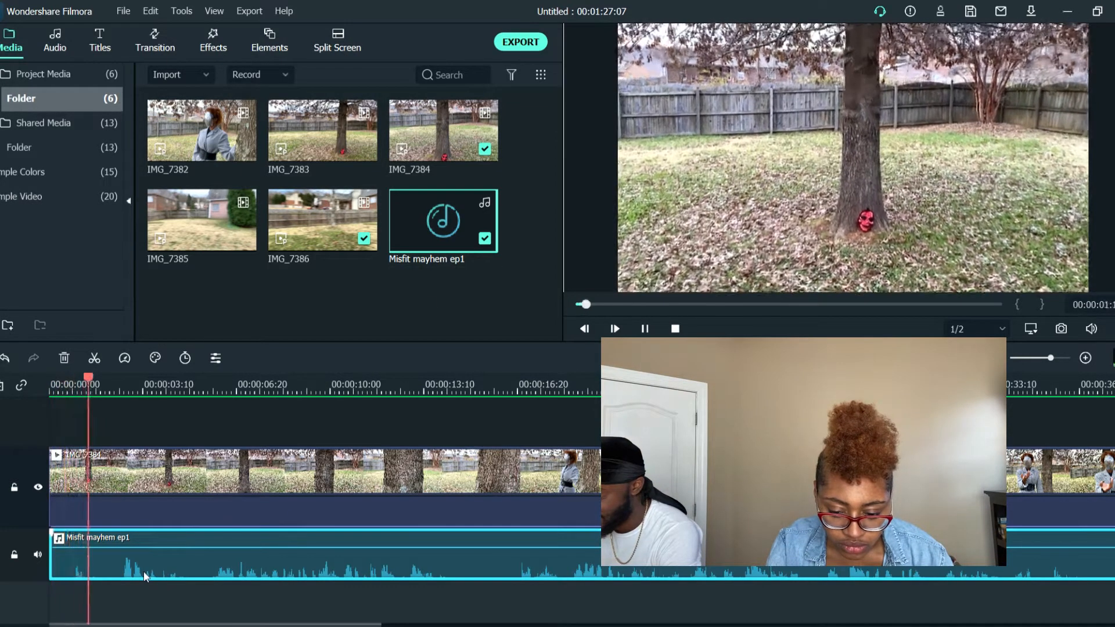
pyautogui.moveTo(135, 542); pyautogui.dragTo(524, 564)
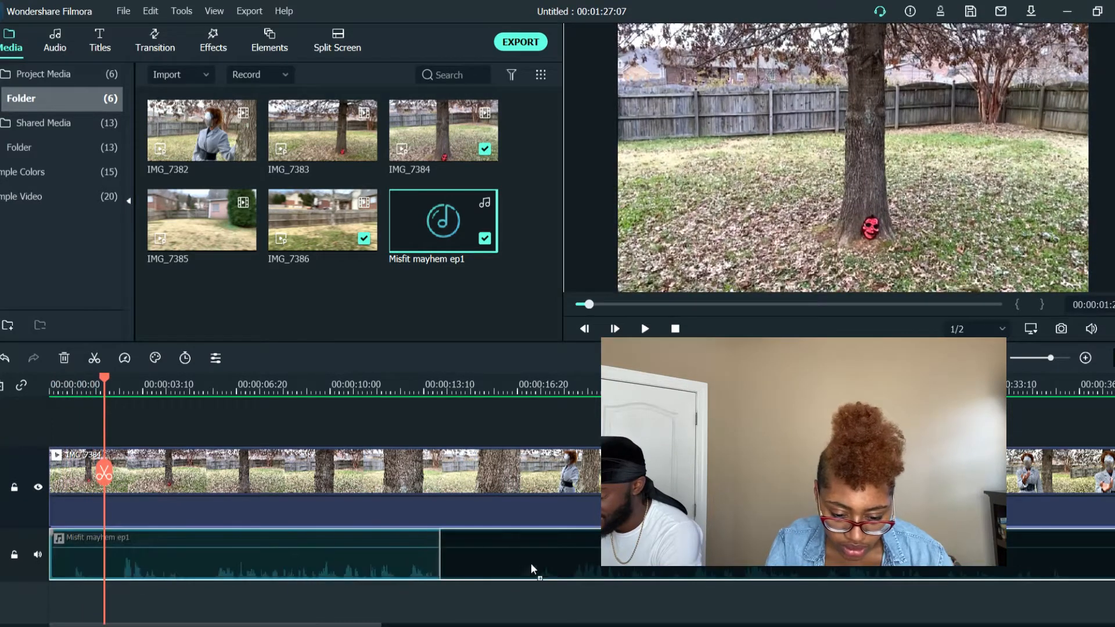
pyautogui.moveTo(590, 562); pyautogui.dragTo(591, 561)
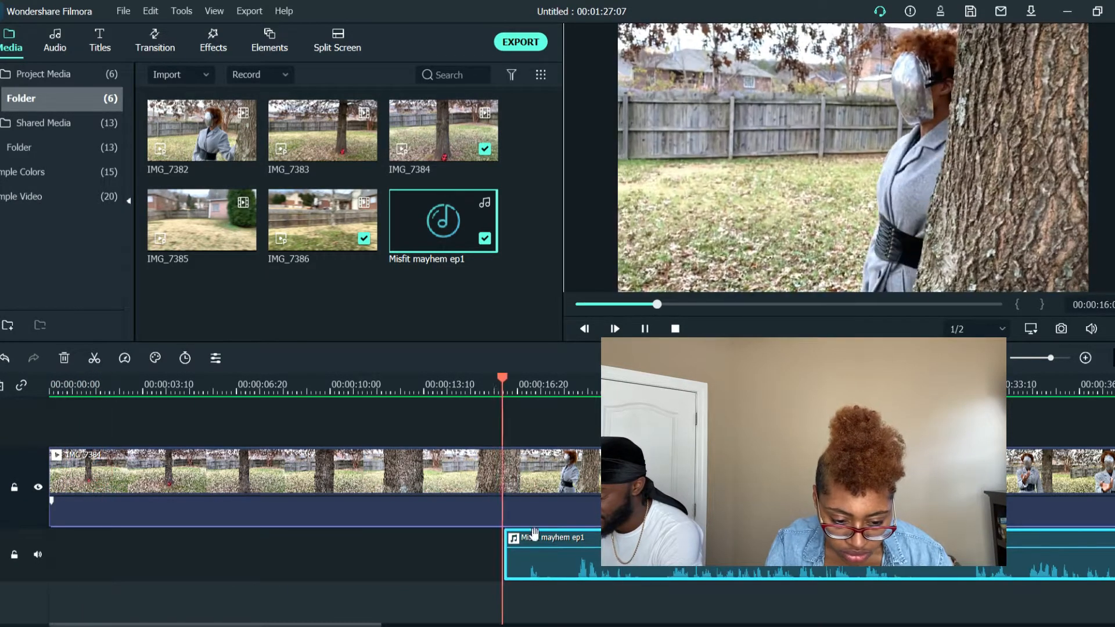
pyautogui.moveTo(560, 542); pyautogui.dragTo(640, 539)
pyautogui.press('space')
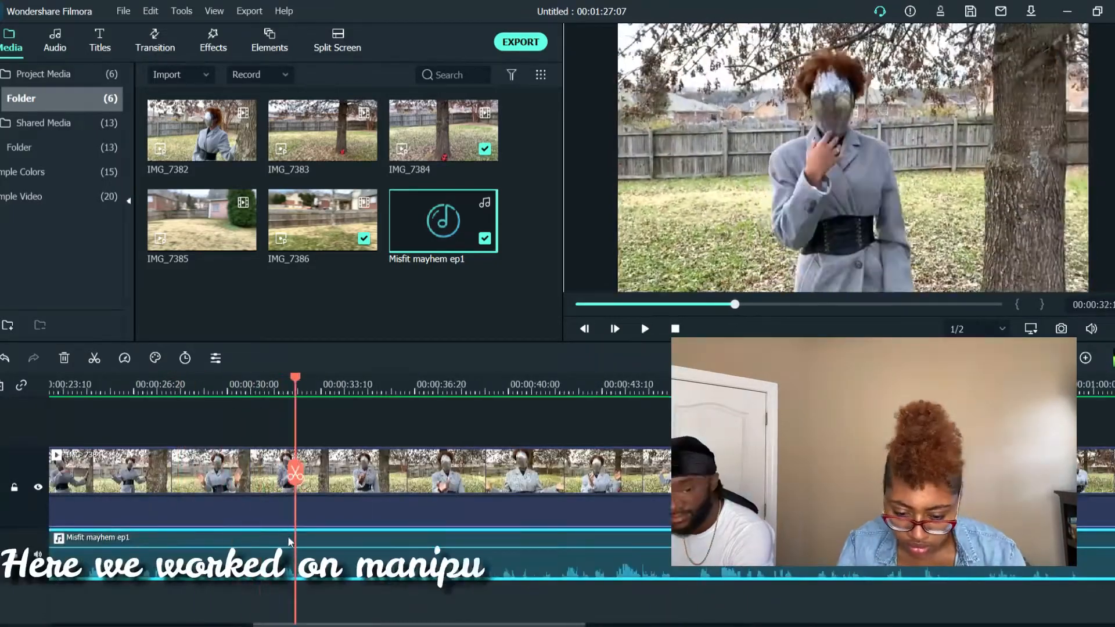
# Enable background noise removal and 50% ducking of other clips for the Misfit mayhem ep1 audio, and check the sound by playing it
pyautogui.press('space')
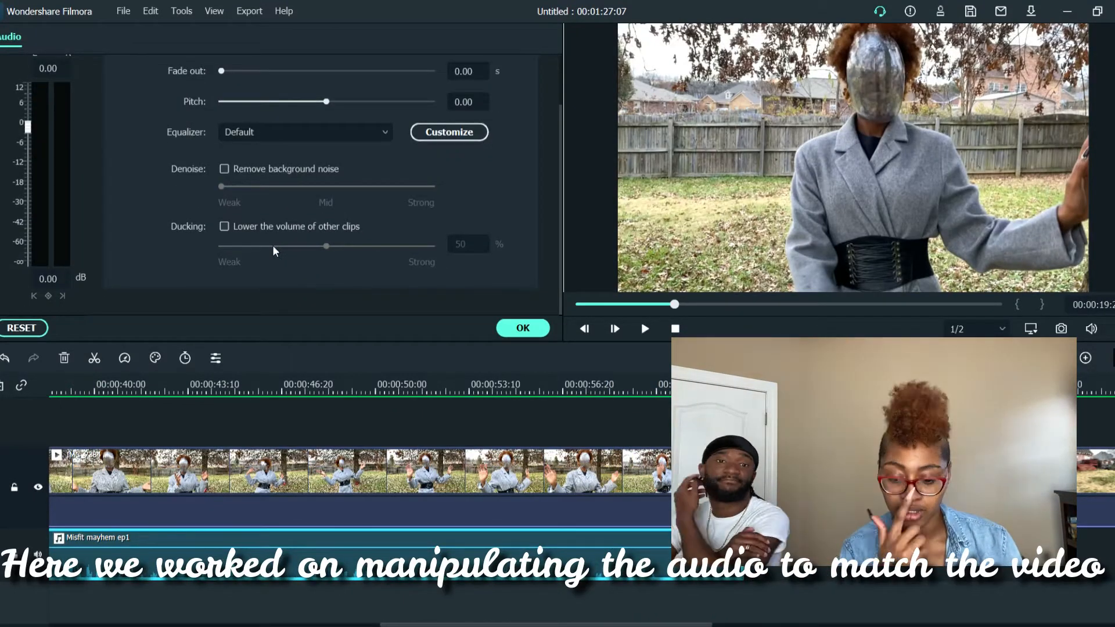
pyautogui.scroll(1, 251, 222)
pyautogui.scroll(1, 251, 222)
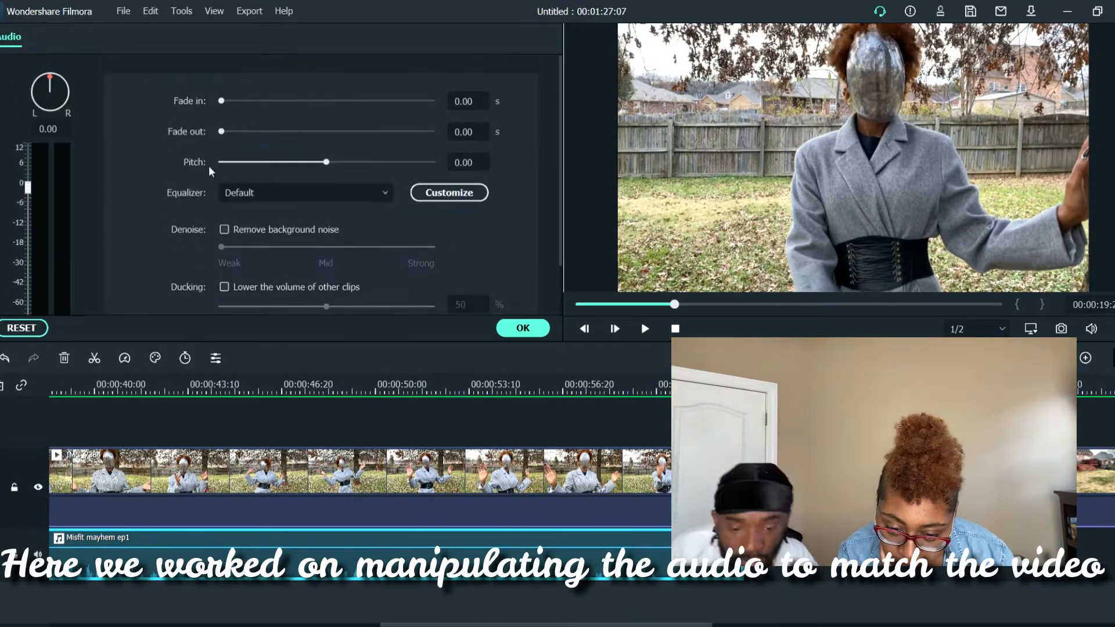
pyautogui.moveTo(396, 624); pyautogui.dragTo(171, 624)
pyautogui.press('space')
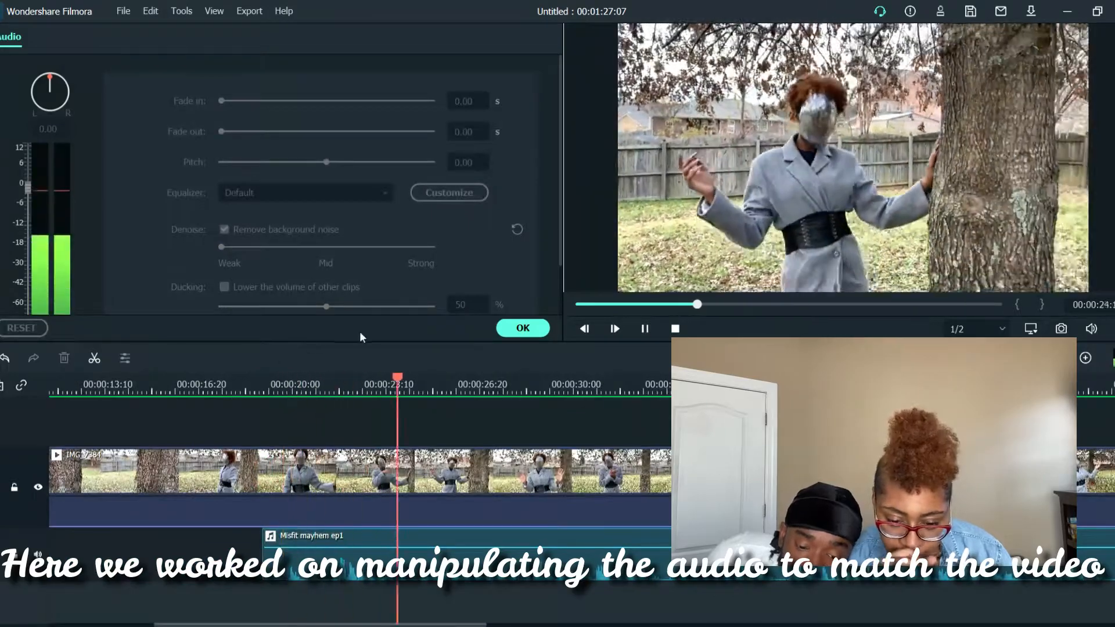
pyautogui.press('space')
pyautogui.moveTo(221, 247); pyautogui.dragTo(314, 249)
pyautogui.press('space')
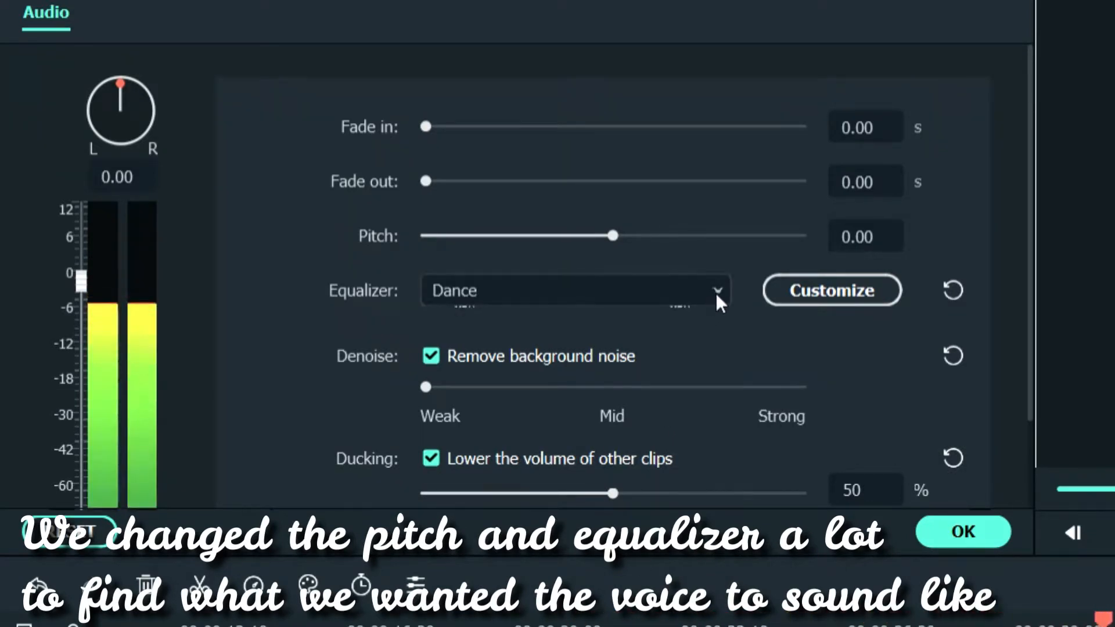
# Try the Sparkle equalizer preset on the Misfit mayhem ep1 audio and set the equalizer to Custom
pyautogui.click(717, 294)
pyautogui.click(595, 572)
pyautogui.click(724, 299)
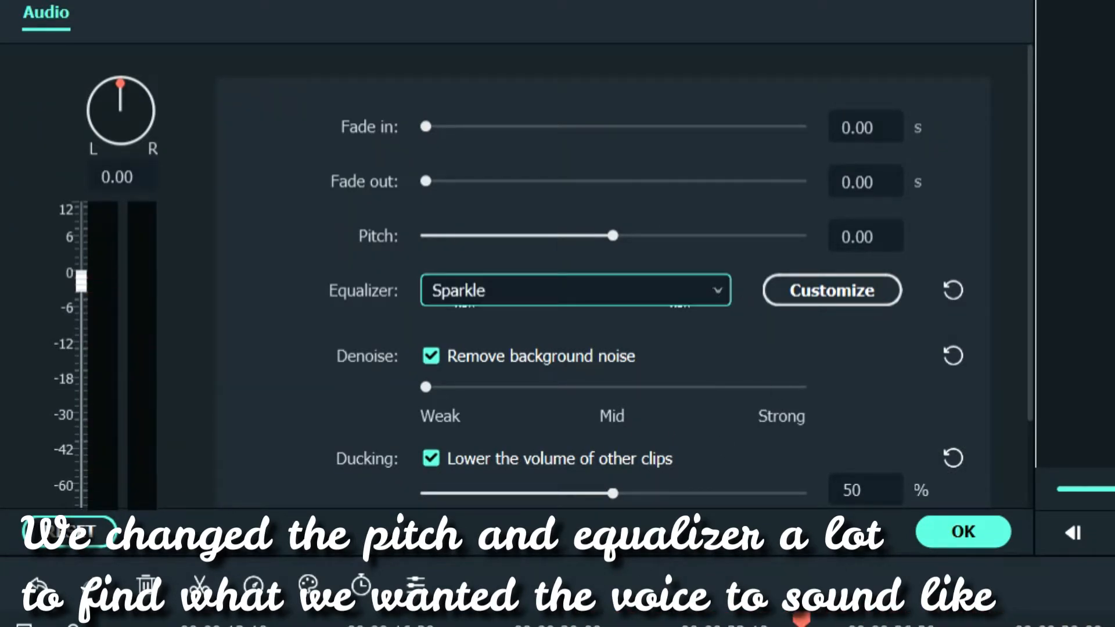
pyautogui.click(717, 291)
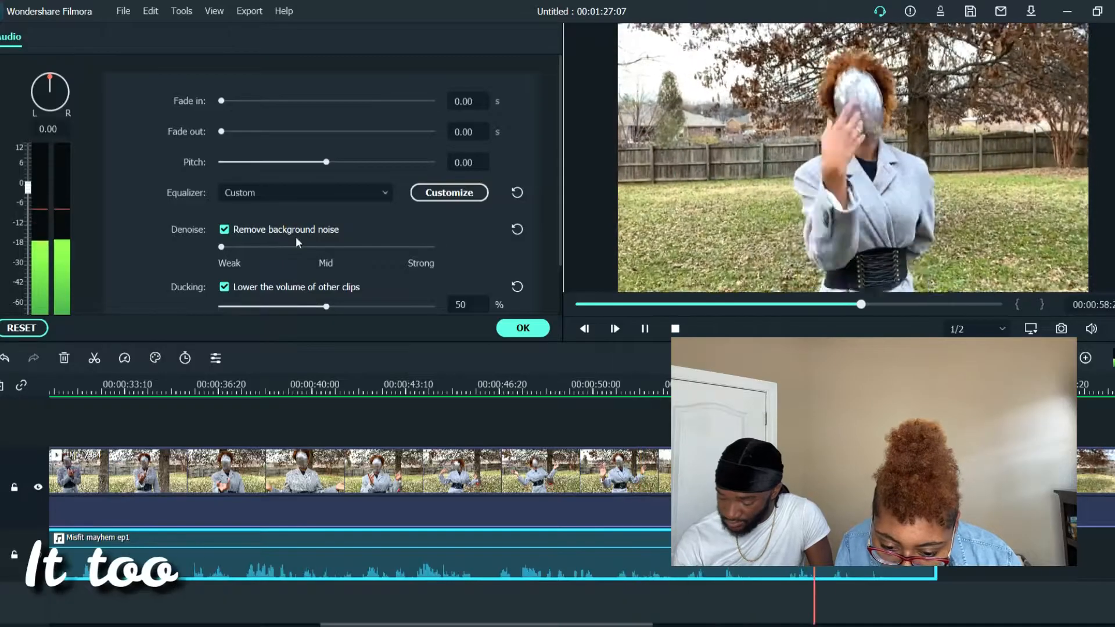
# Replay the Misfit mayhem ep1 audio with the custom equalizer from an earlier point and accept the audio settings
pyautogui.press('space')
pyautogui.moveTo(441, 625); pyautogui.dragTo(245, 625)
pyautogui.click(350, 380)
pyautogui.press('space')
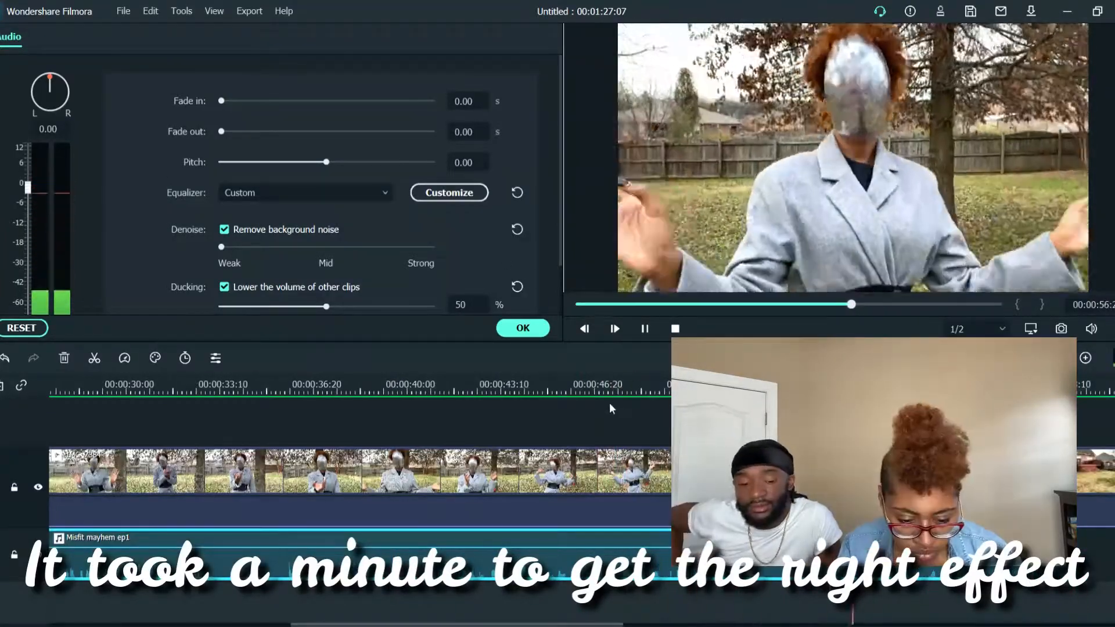
pyautogui.click(522, 328)
# Look through the audio library and the effects categories for an effect that suits the voice
pyautogui.click(55, 46)
pyautogui.click(213, 47)
pyautogui.scroll(-10, 56, 205)
pyautogui.click(54, 230)
pyautogui.scroll(2, 55, 242)
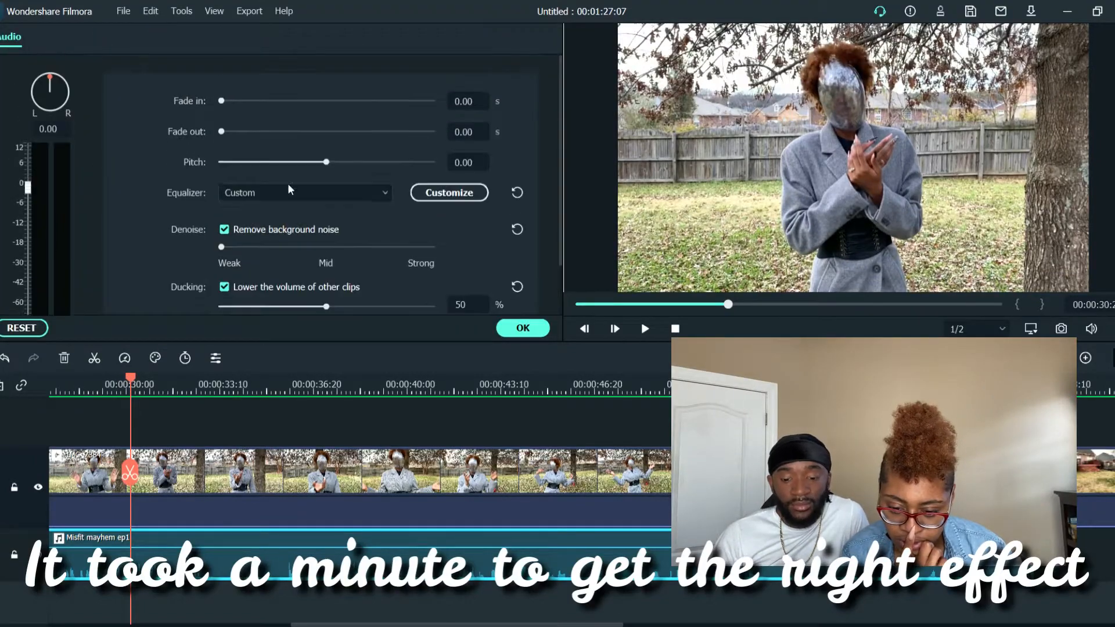
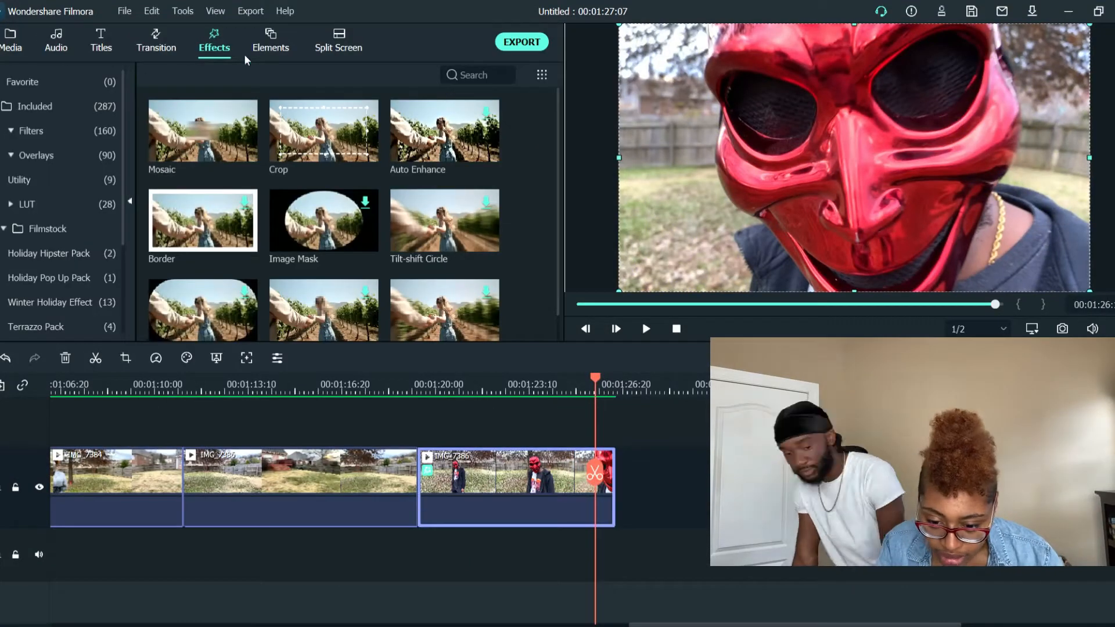
# Split the red-mask close-up clip near the end of the video and delete the leftover tail
pyautogui.doubleClick(430, 475)
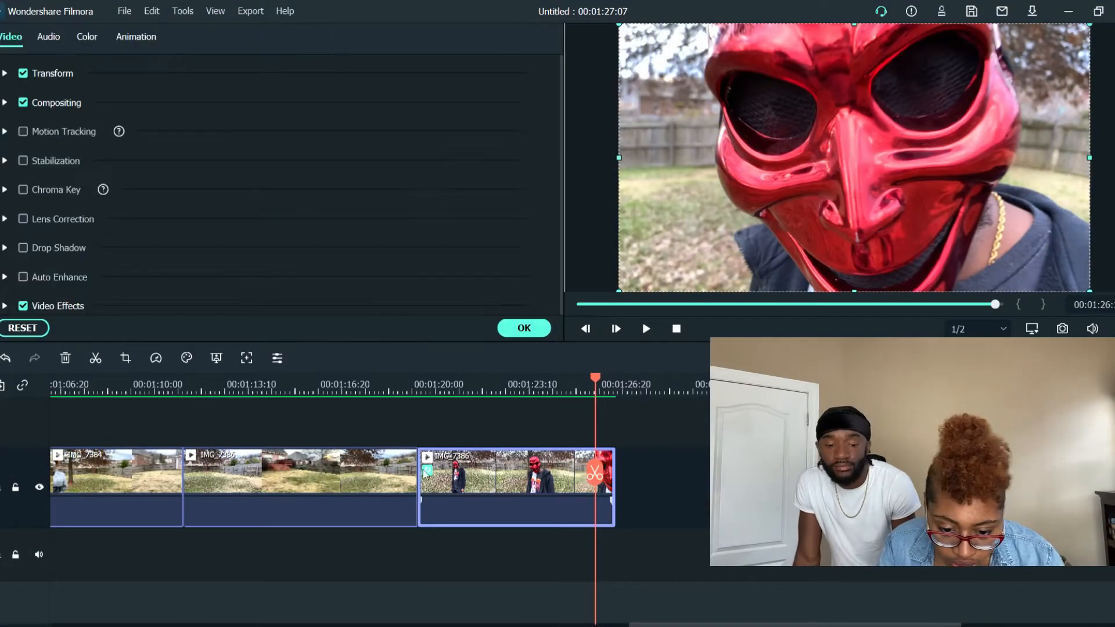
pyautogui.click(405, 380)
pyautogui.press('space')
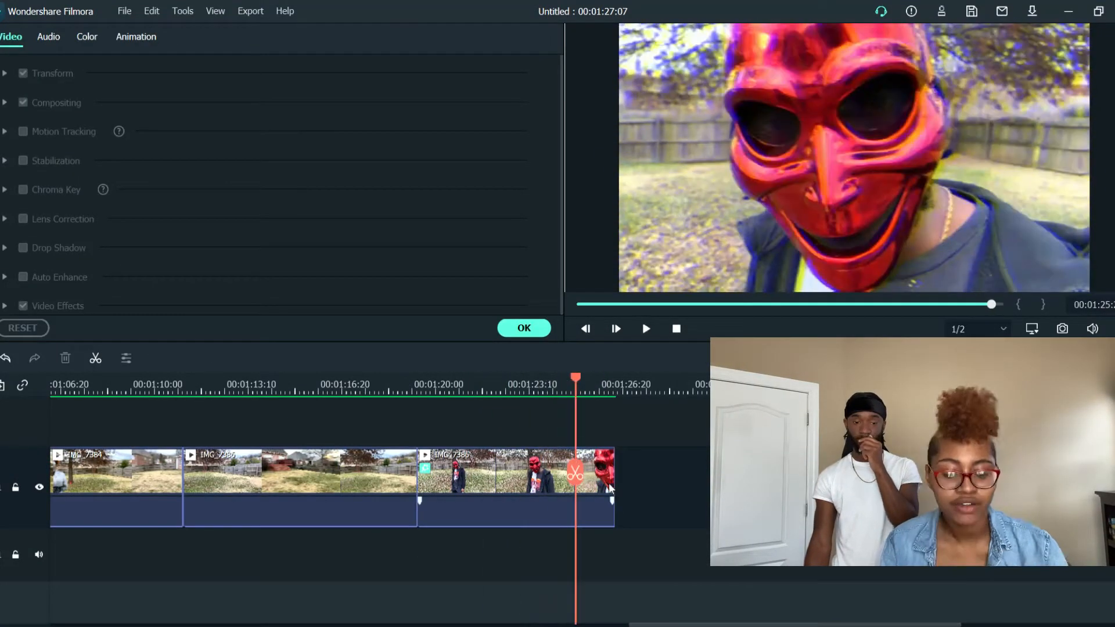
pyautogui.press('space')
pyautogui.hotkey('ctrl', 'b')
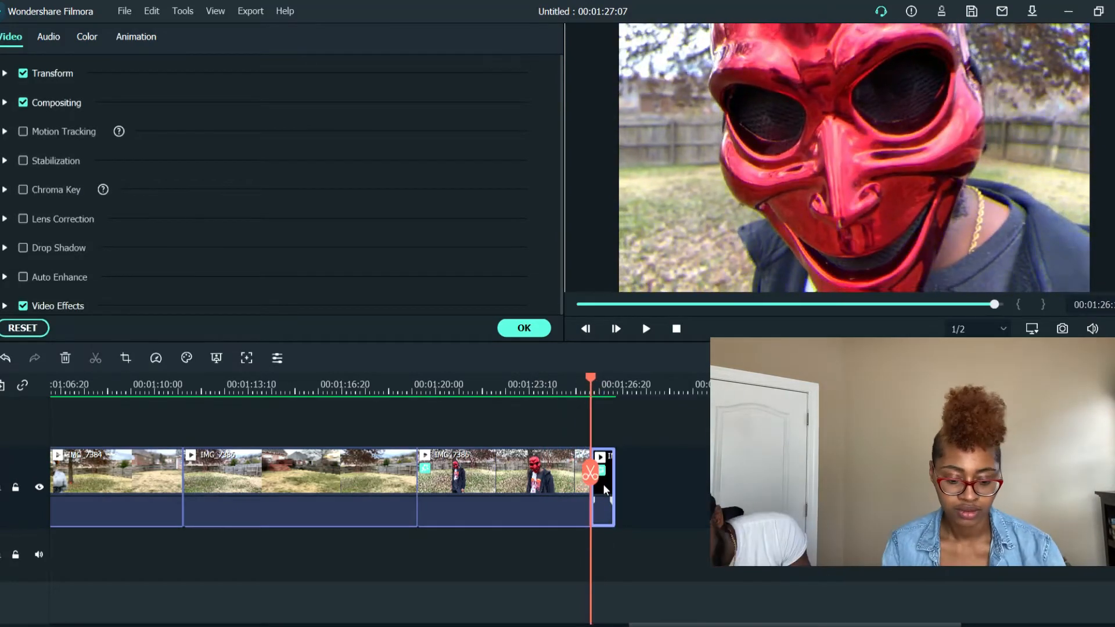
pyautogui.press('Delete')
# Play the end of the episode and its opening section to check the current cut
pyautogui.click(409, 386)
pyautogui.press('space')
pyautogui.hscroll(-10, 196, 411)
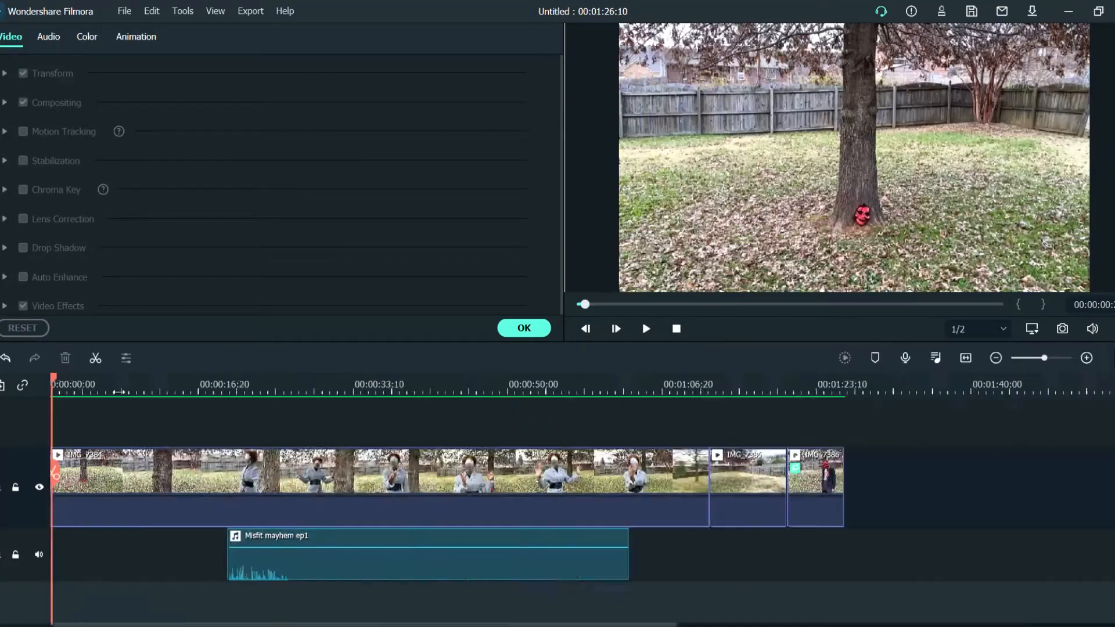
pyautogui.moveTo(119, 392); pyautogui.dragTo(171, 393)
pyautogui.press('space')
pyautogui.click(114, 393)
pyautogui.press('space')
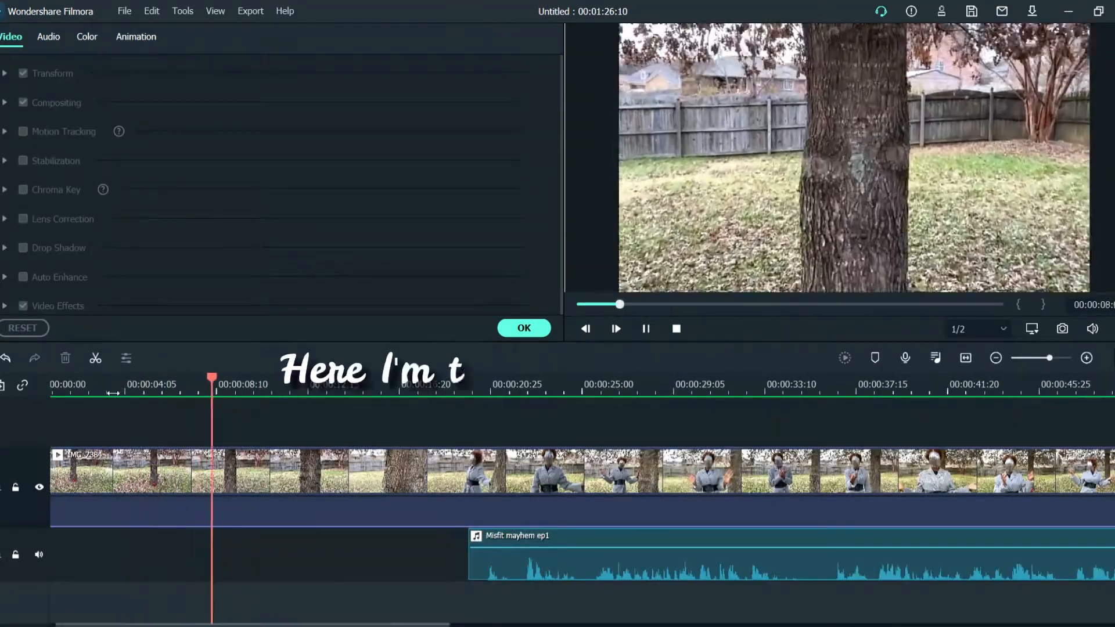
pyautogui.press('space')
# Add the videoplayback audio on a new track from the start of the video and lower its volume to -16.93 dB
pyautogui.click(523, 328)
pyautogui.click(11, 41)
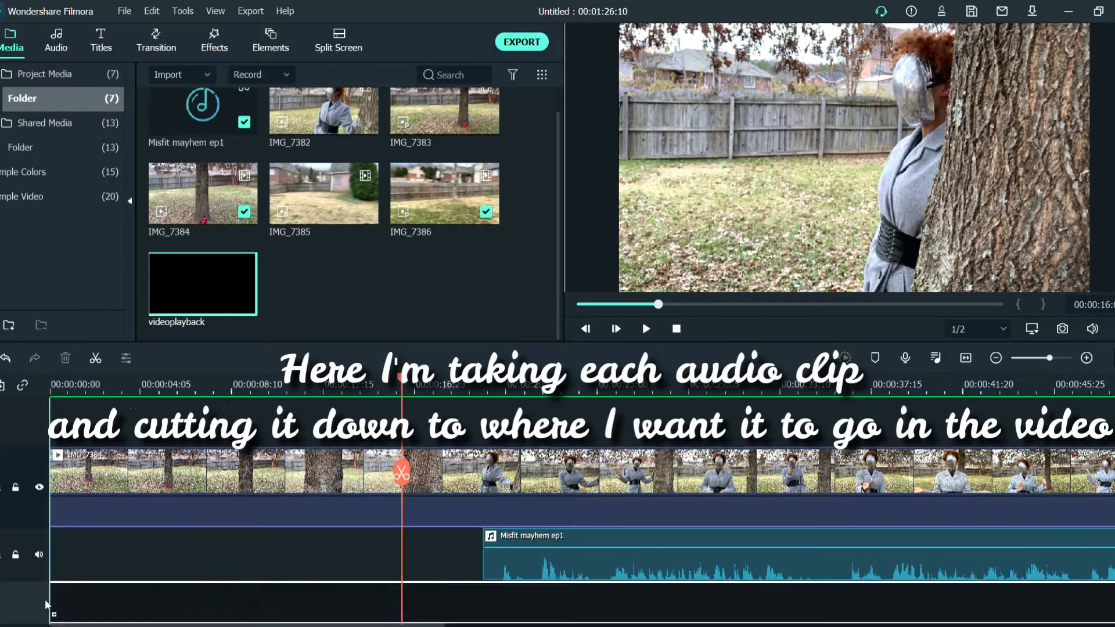
pyautogui.scroll(-2, 278, 523)
pyautogui.press('space')
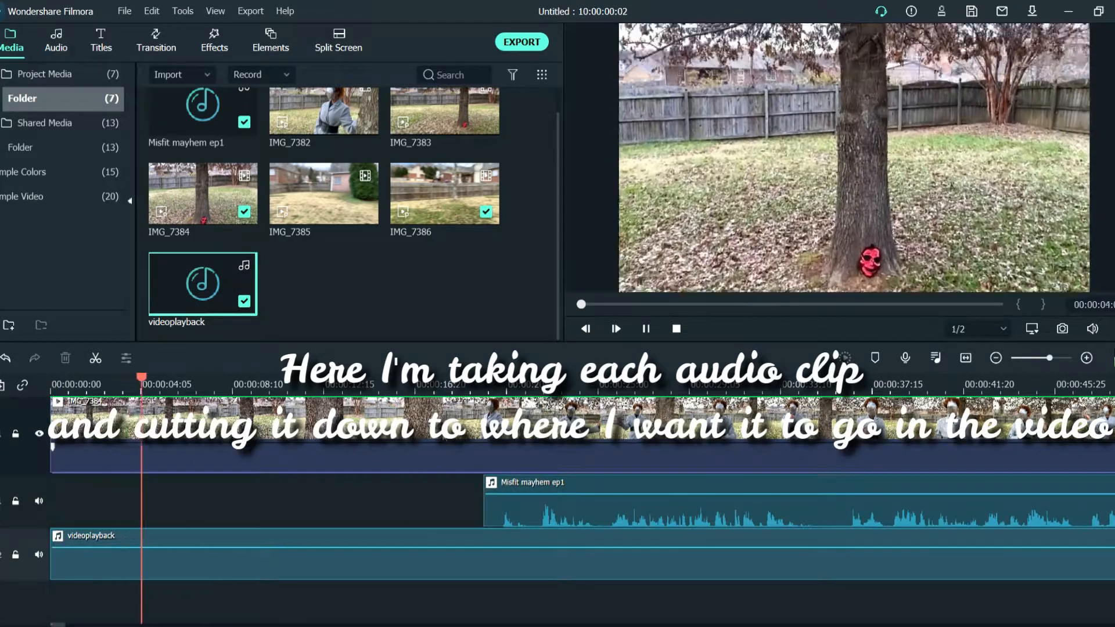
pyautogui.moveTo(497, 558); pyautogui.dragTo(425, 571)
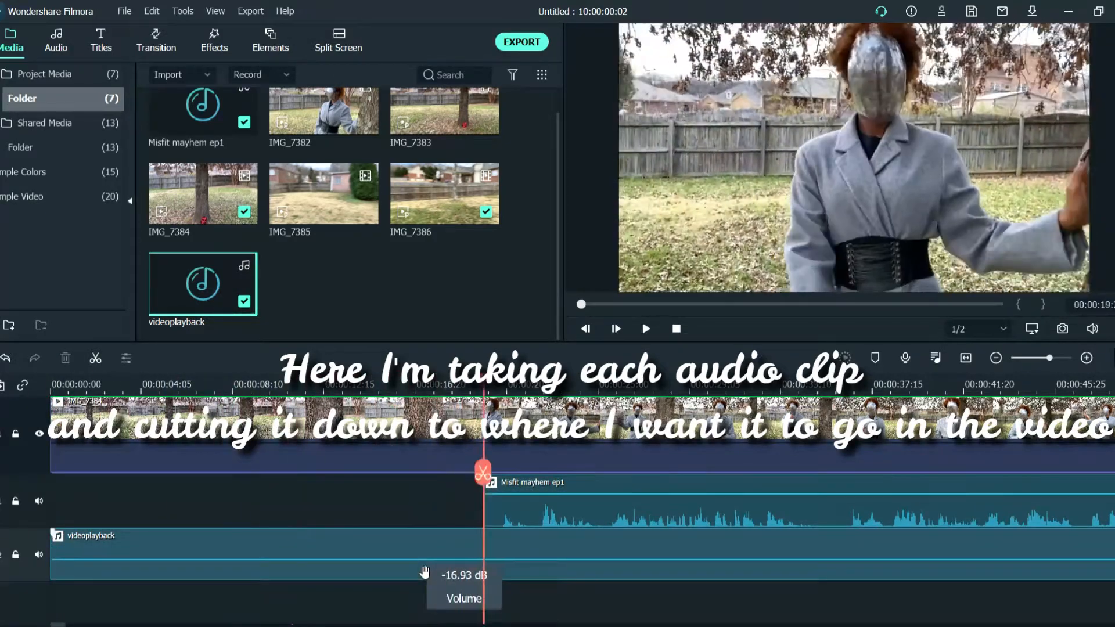
# Split the videoplayback audio where Misfit mayhem ep1 starts and raise the second part's volume to 8.14 dB
pyautogui.hotkey('ctrl', 'b')
pyautogui.press('space')
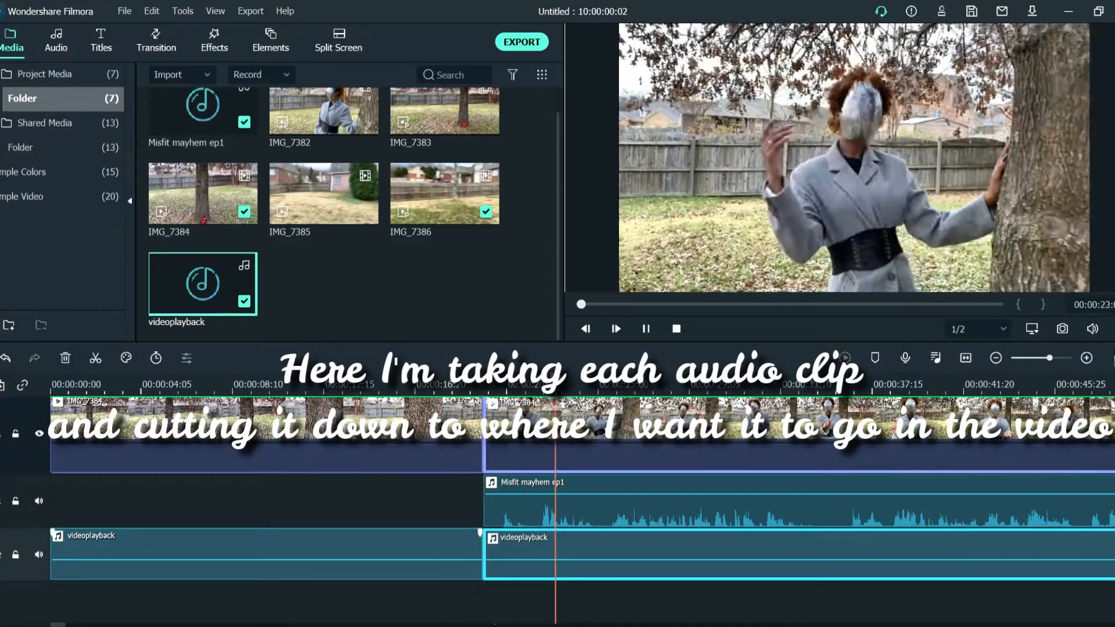
pyautogui.click(525, 384)
pyautogui.press('space')
pyautogui.moveTo(594, 560)
pyautogui.mouseDown()
pyautogui.moveTo(597, 569)
pyautogui.moveTo(599, 550)
pyautogui.mouseUp()
pyautogui.press('space')
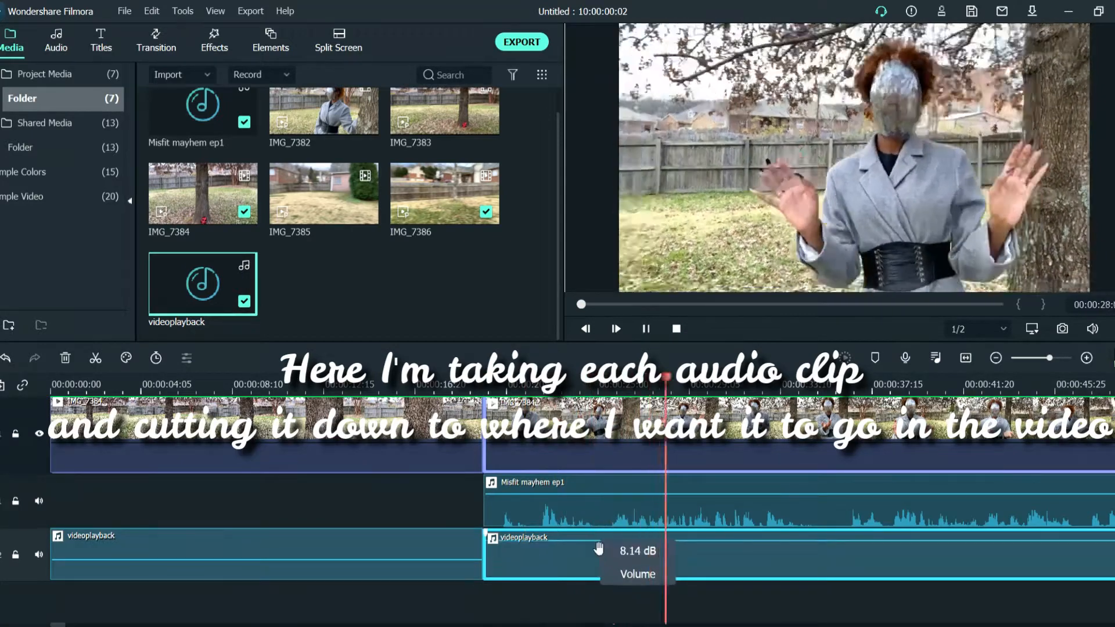
# Undo the last volume change and play the episode at several points to check the videoplayback level against the voice
pyautogui.hotkey('ctrl', 'z')
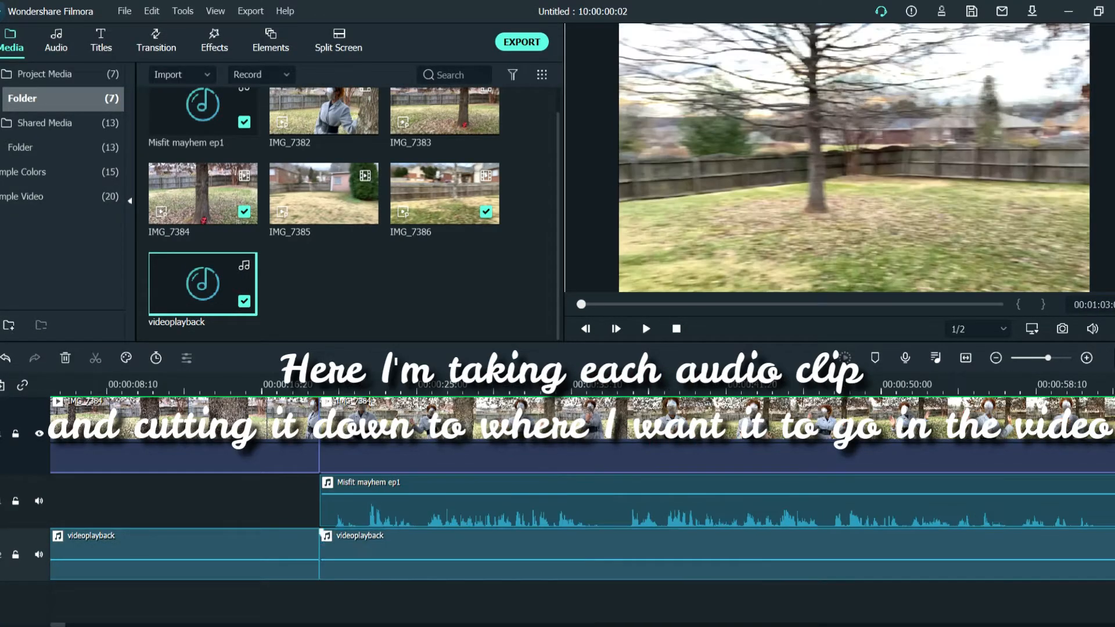
pyautogui.press('space')
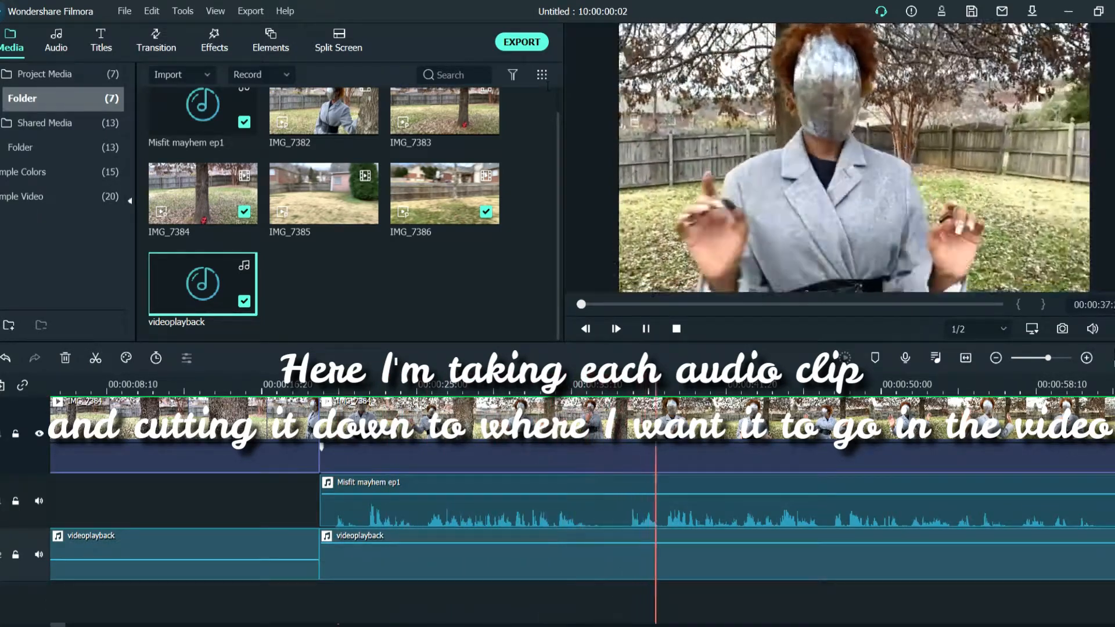
pyautogui.press('space')
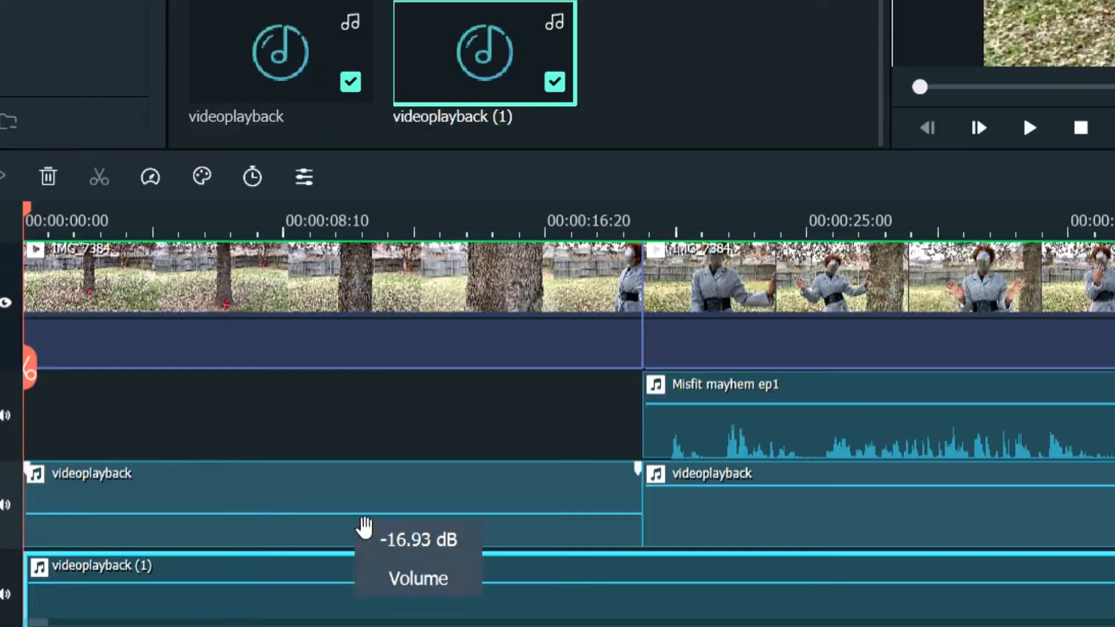
pyautogui.press('space')
pyautogui.press('space')
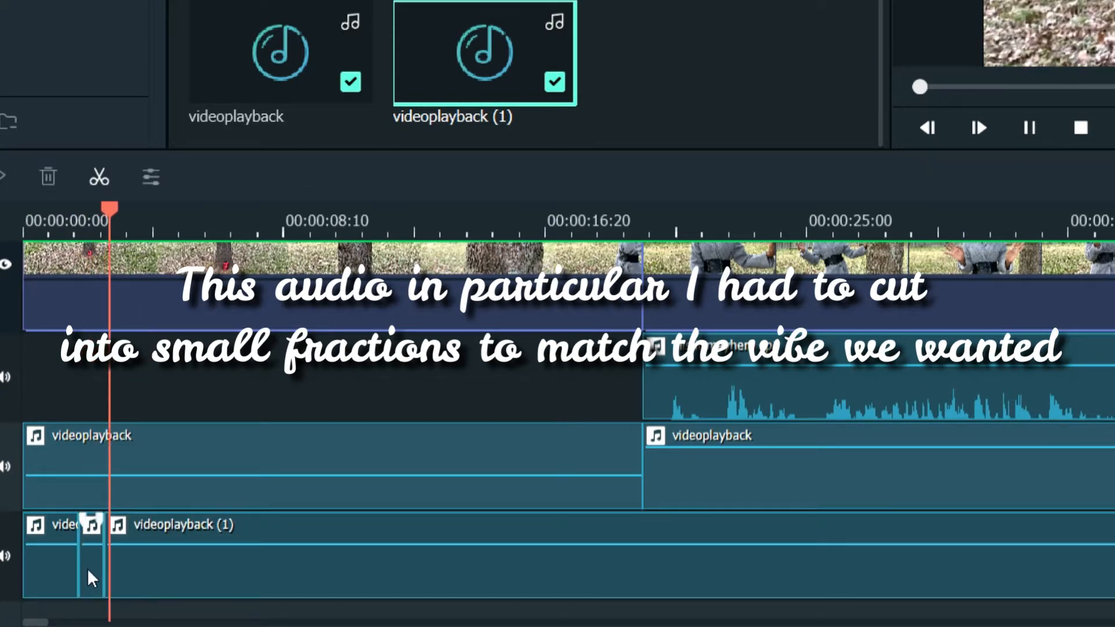
# Split the videoplayback (1) audio at about 3 seconds
pyautogui.press('space')
pyautogui.click(142, 554)
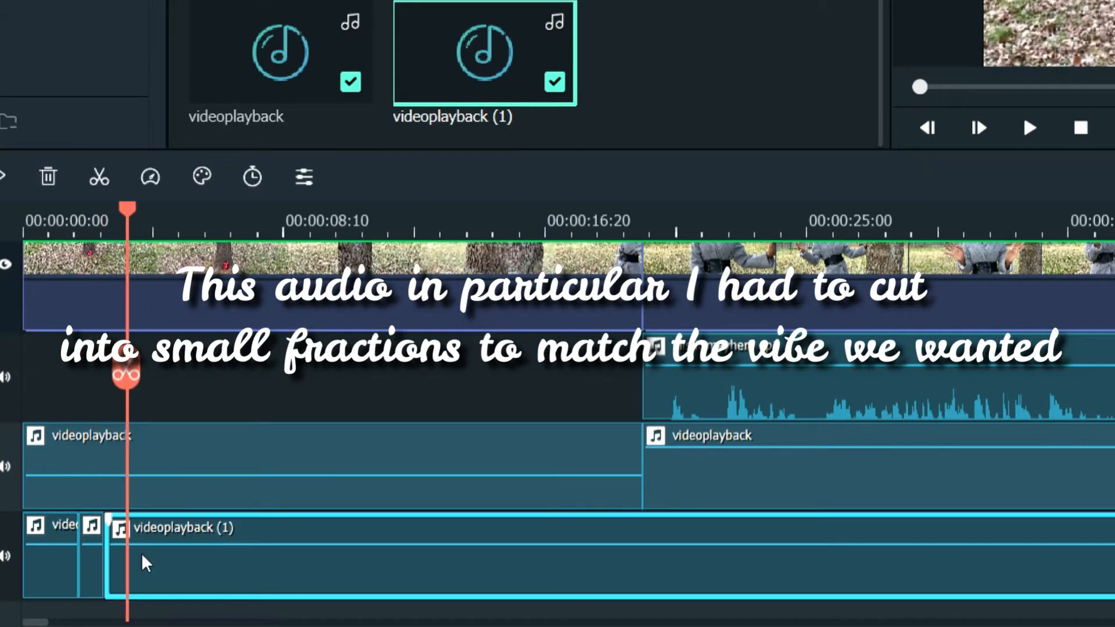
pyautogui.hotkey('ctrl', 'b')
pyautogui.press('space')
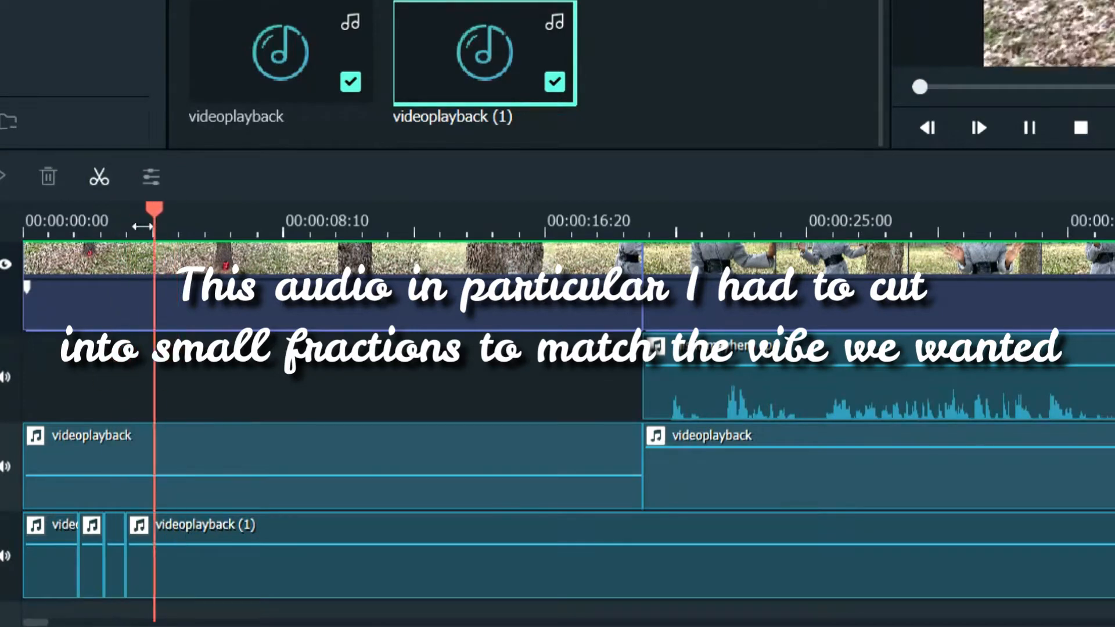
# Split videoplayback (1) again at about 5.5 seconds and delete the piece between the last two cuts
pyautogui.press('space')
pyautogui.click(180, 567)
pyautogui.hotkey('ctrl', 'b')
pyautogui.click(182, 570)
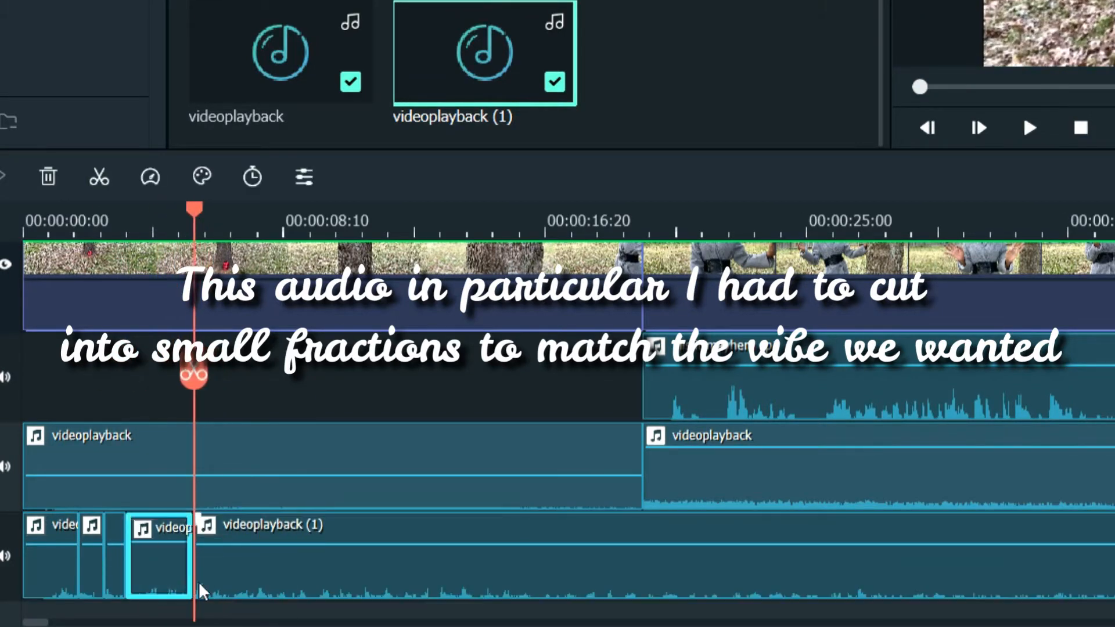
pyautogui.press('Delete')
# Cut another short piece from videoplayback (1) and move the long remainder to where Misfit mayhem ep1 starts
pyautogui.press('space')
pyautogui.press('space')
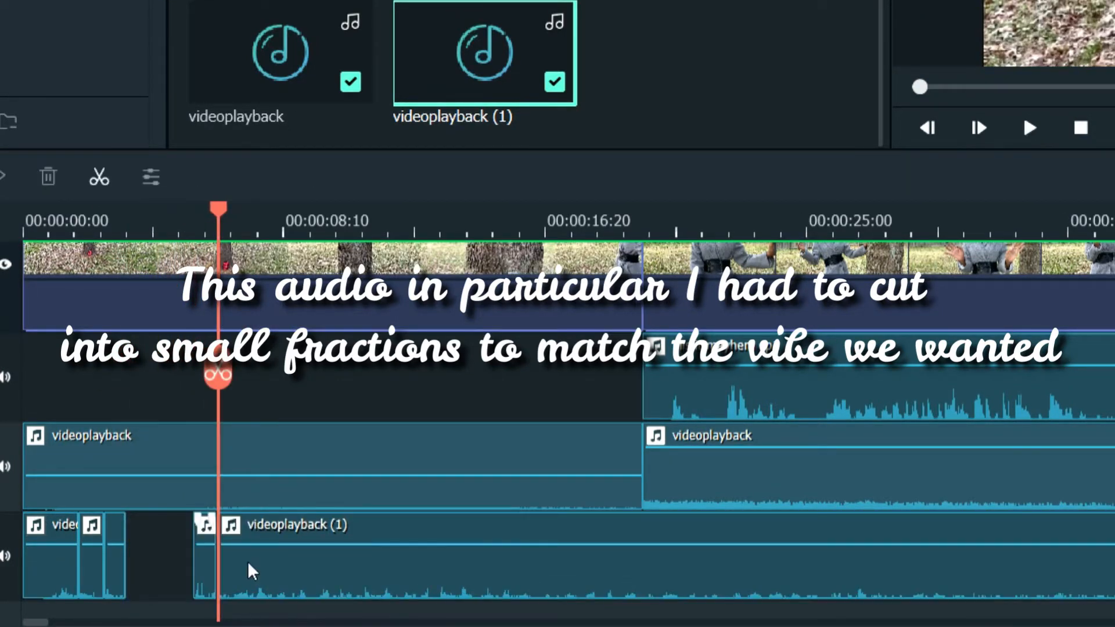
# Spread the short videoplayback (1) pieces apart across the opening section and play the result
pyautogui.press('space')
pyautogui.press('space')
pyautogui.moveTo(375, 560); pyautogui.dragTo(785, 552)
pyautogui.click(81, 223)
pyautogui.moveTo(115, 566); pyautogui.dragTo(269, 566)
pyautogui.moveTo(101, 546); pyautogui.dragTo(185, 569)
pyautogui.press('space')
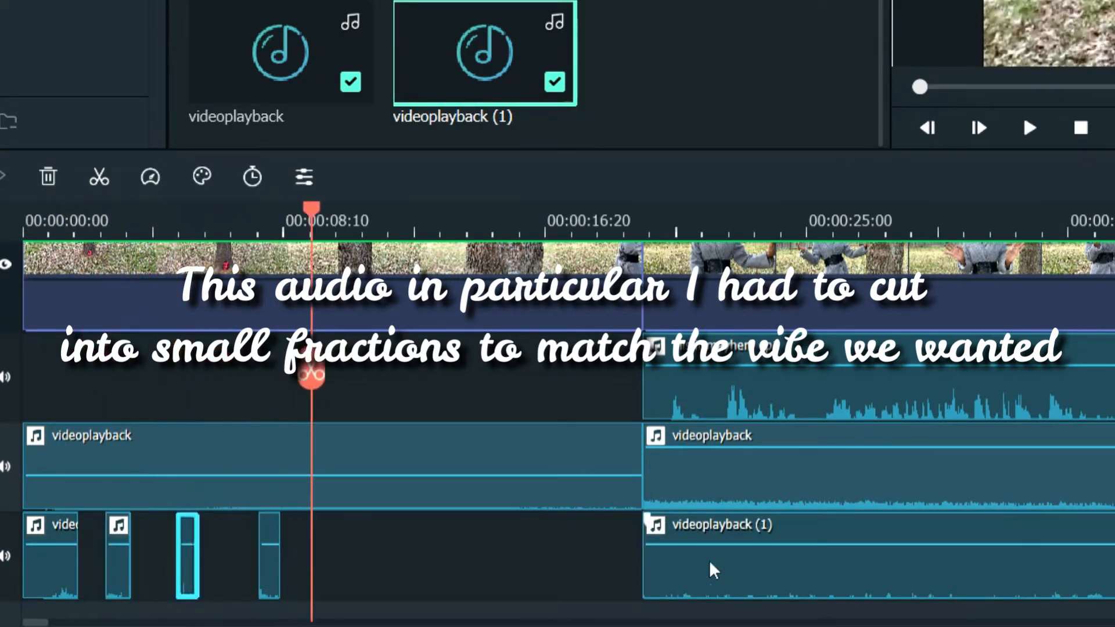
# Cut one more short piece from videoplayback (1) to sit at about 9 seconds, leaving the remainder further along the track
pyautogui.moveTo(708, 560); pyautogui.dragTo(754, 548)
pyautogui.click(318, 227)
pyautogui.hotkey('ctrl', 'b')
pyautogui.click(333, 552)
pyautogui.press('Delete')
pyautogui.press('space')
# Play the opening with the spaced sound pieces and delete the long videoplayback (1) remainder
pyautogui.press('space')
pyautogui.hotkey('ctrl', 'b')
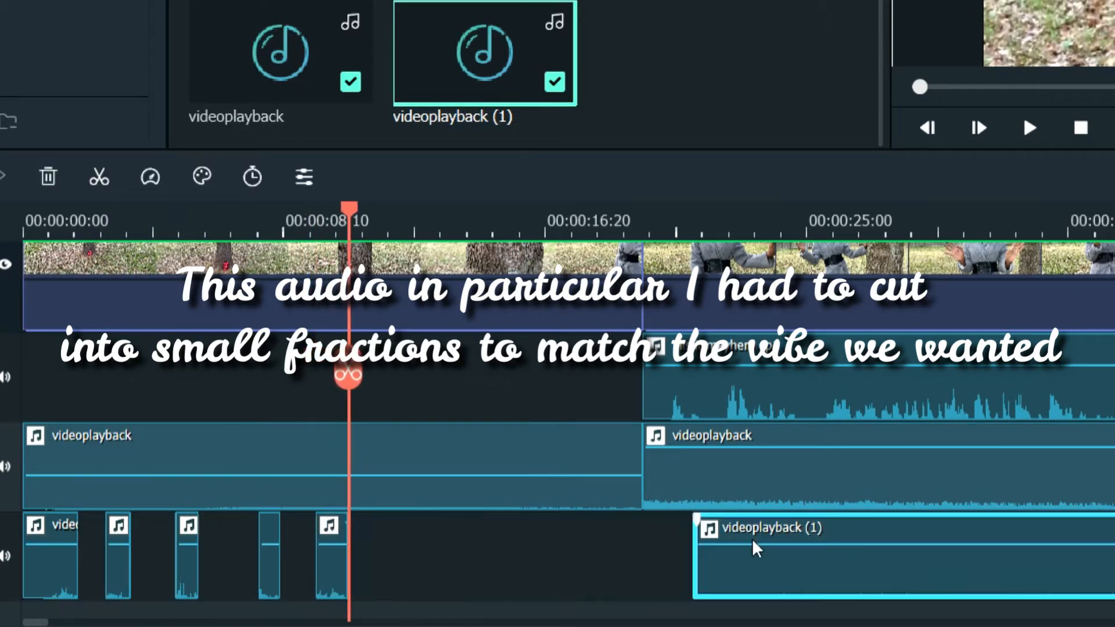
pyautogui.click(31, 223)
pyautogui.press('space')
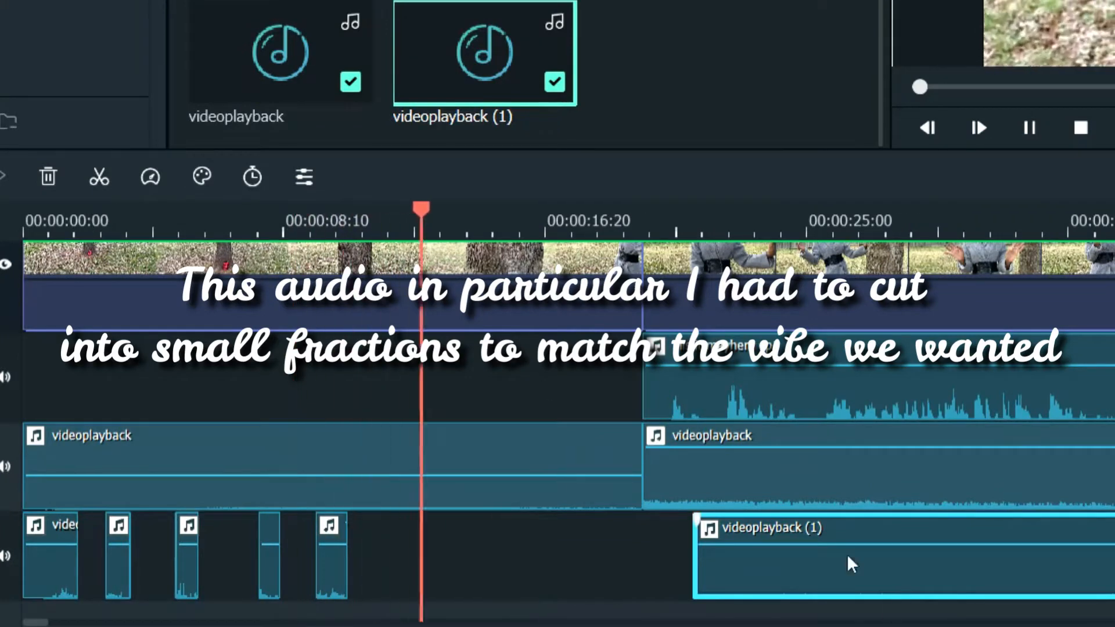
pyautogui.press('space')
pyautogui.press('Delete')
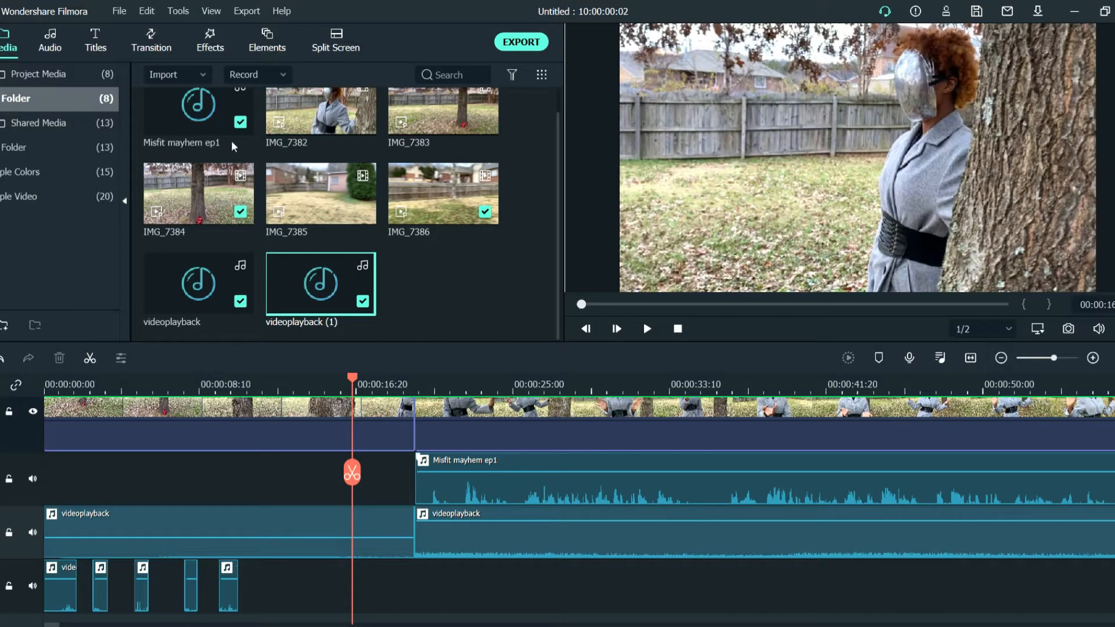
# Split the last videoplayback segment at the end of the video and delete the excess audio
pyautogui.moveTo(665, 384); pyautogui.dragTo(247, 384)
pyautogui.click(570, 533)
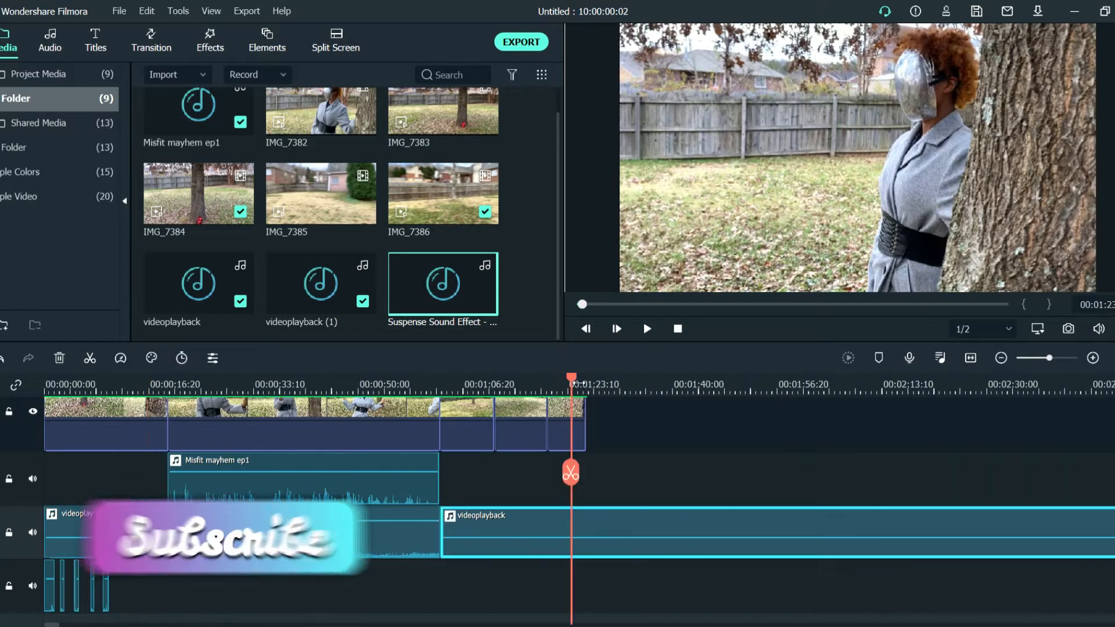
pyautogui.click(588, 534)
pyautogui.hotkey('ctrl', 'b')
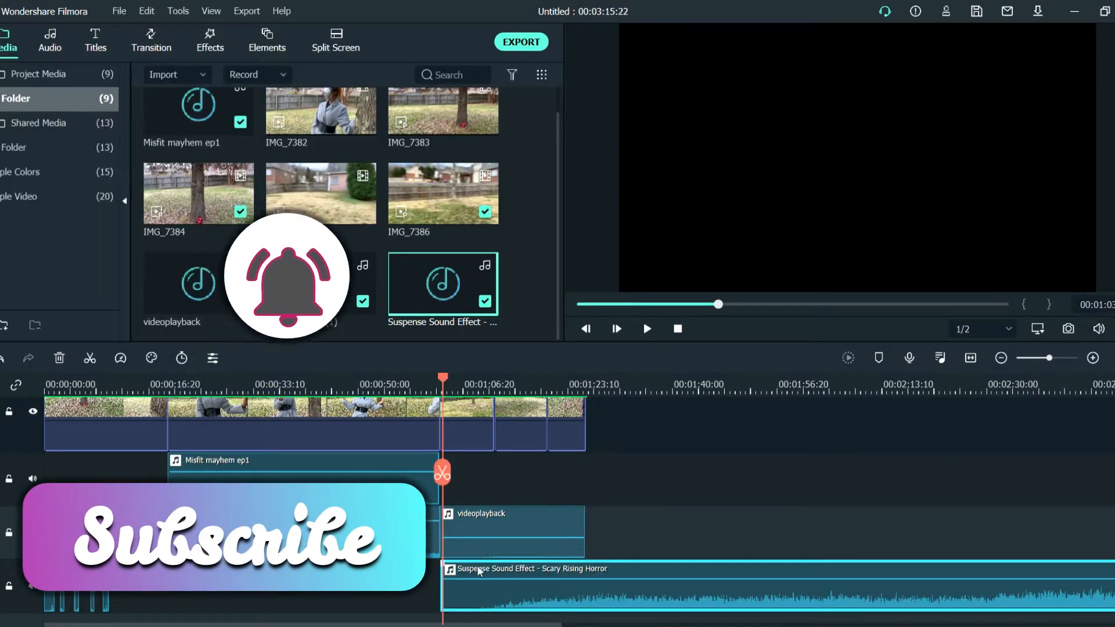
# Place Suspense Sound Effect - Scary Rising Horror near the end of Misfit mayhem ep1, shift it slightly earlier, and play it
pyautogui.press('space')
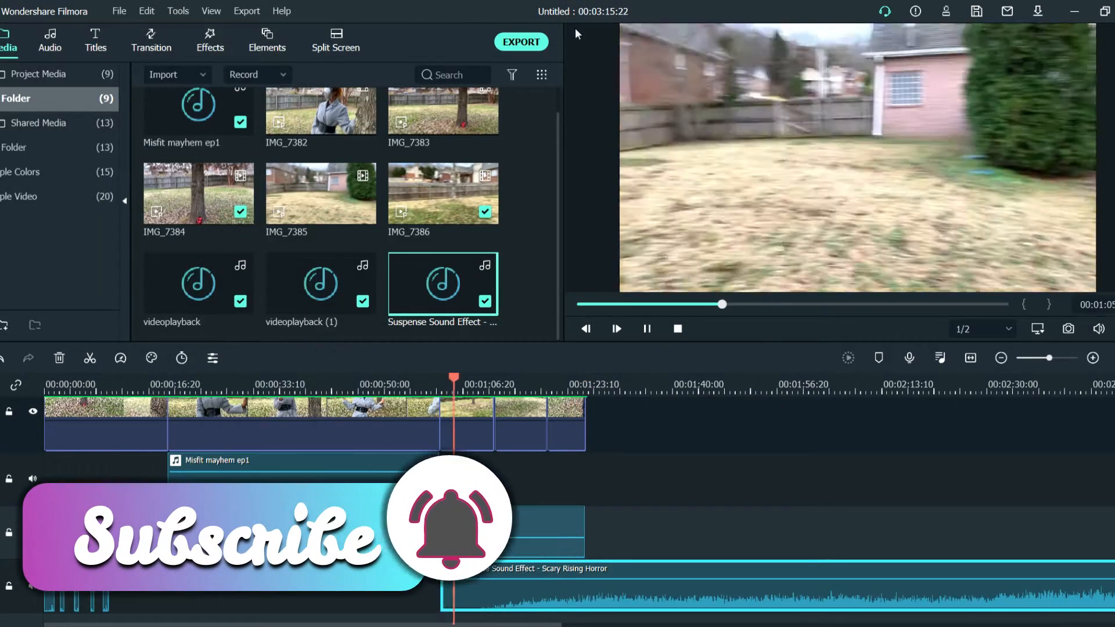
pyautogui.press('space')
pyautogui.moveTo(569, 576); pyautogui.dragTo(508, 570)
pyautogui.click(346, 384)
pyautogui.press('space')
# Move the suspense sound effect a little earlier so it overlaps the end of Misfit mayhem ep1, and play that section
pyautogui.press('space')
pyautogui.press('space')
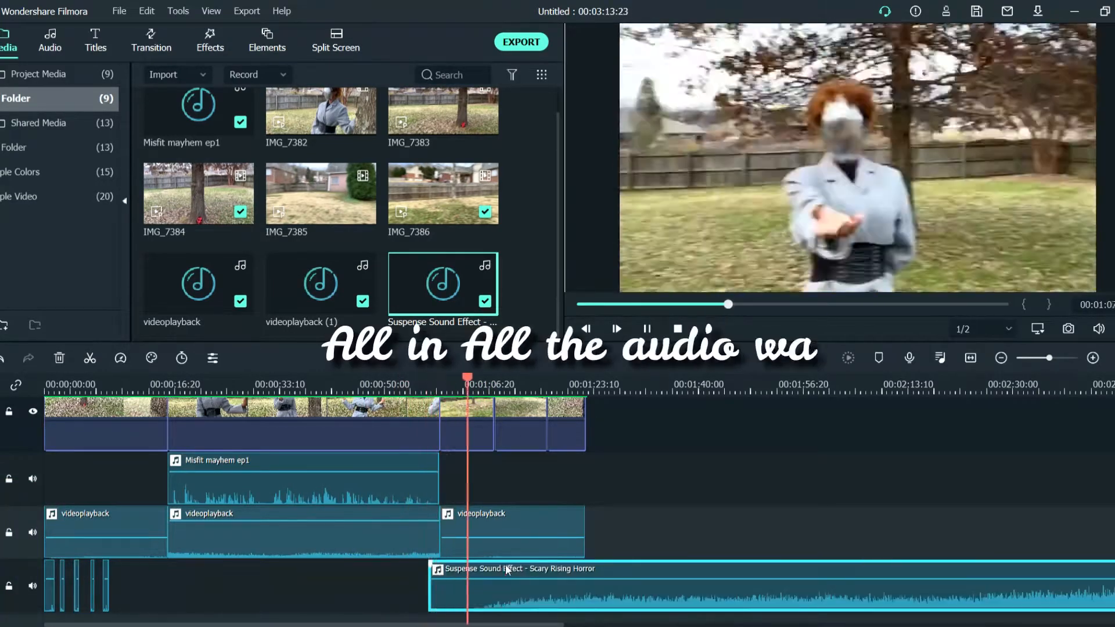
pyautogui.press('space')
pyautogui.scroll(1, 617, 545)
pyautogui.click(434, 386)
pyautogui.press('space')
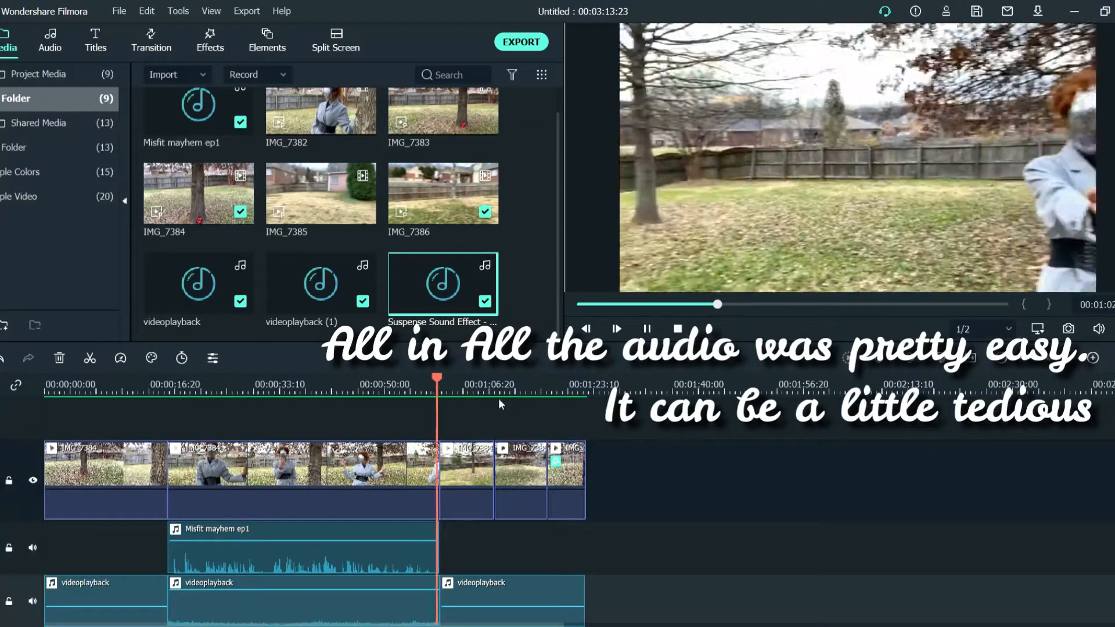
pyautogui.scroll(-1, 499, 442)
pyautogui.click(414, 384)
pyautogui.moveTo(403, 383); pyautogui.dragTo(437, 390)
pyautogui.press('space')
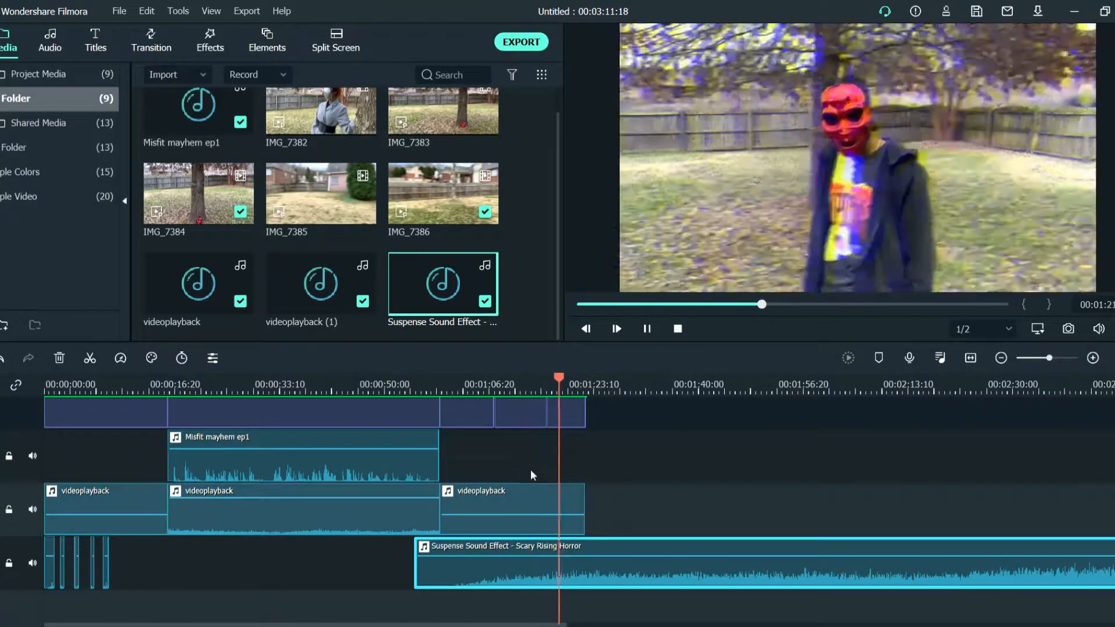
# Examine the closing section around the clip joins to judge how the suspense sound lines up with the video
pyautogui.press('space')
pyautogui.scroll(2, 604, 440)
pyautogui.click(480, 392)
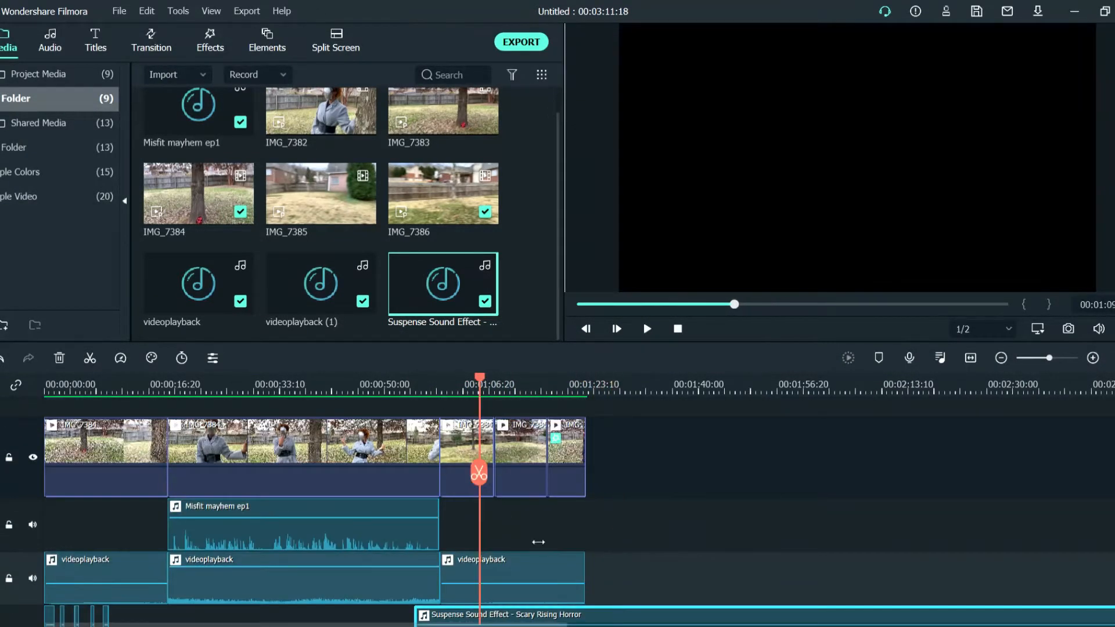
pyautogui.click(418, 392)
pyautogui.scroll(3, 364, 410)
pyautogui.click(443, 550)
pyautogui.click(454, 392)
pyautogui.moveTo(524, 625); pyautogui.dragTo(419, 625)
pyautogui.press('space')
pyautogui.press('space')
pyautogui.click(668, 390)
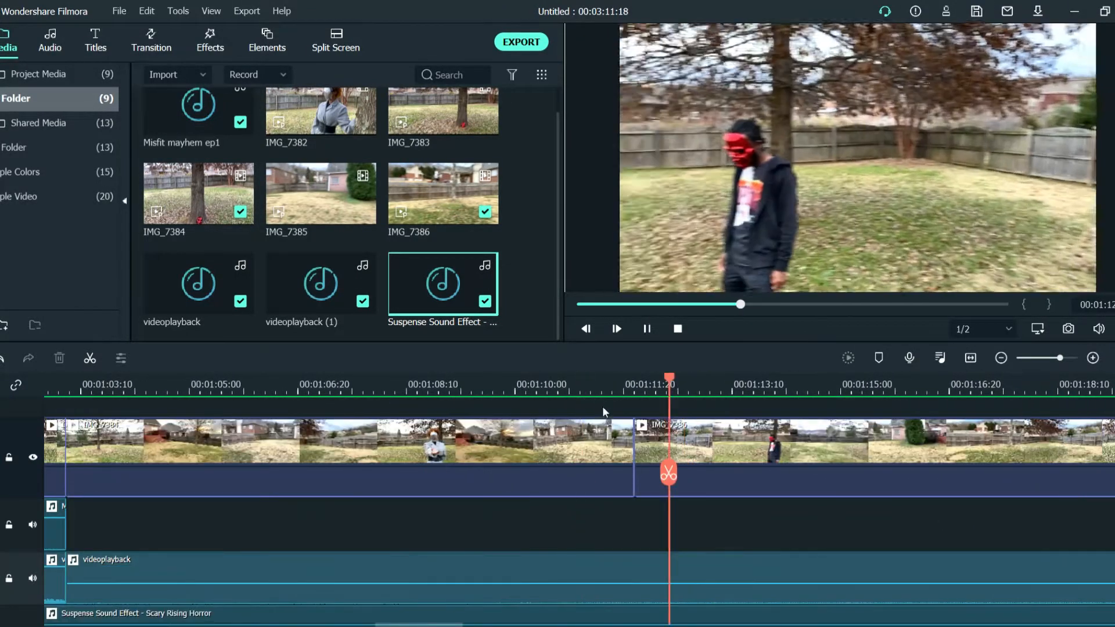
# Try to split off and remove a sliver at the join before the IMG_7386 clip, around 00:01:11:20
pyautogui.click(621, 385)
pyautogui.moveTo(625, 386); pyautogui.dragTo(637, 385)
pyautogui.click(637, 473)
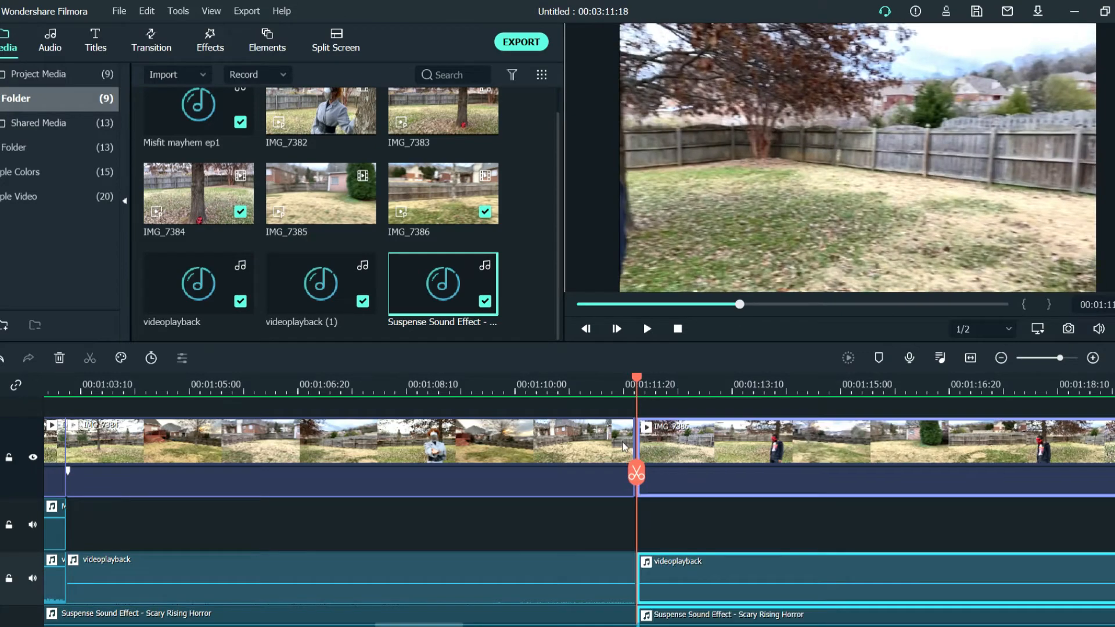
pyautogui.hotkey('ctrl', 'z')
pyautogui.click(647, 458)
pyautogui.click(637, 472)
pyautogui.scroll(3, 637, 460)
pyautogui.press('Delete')
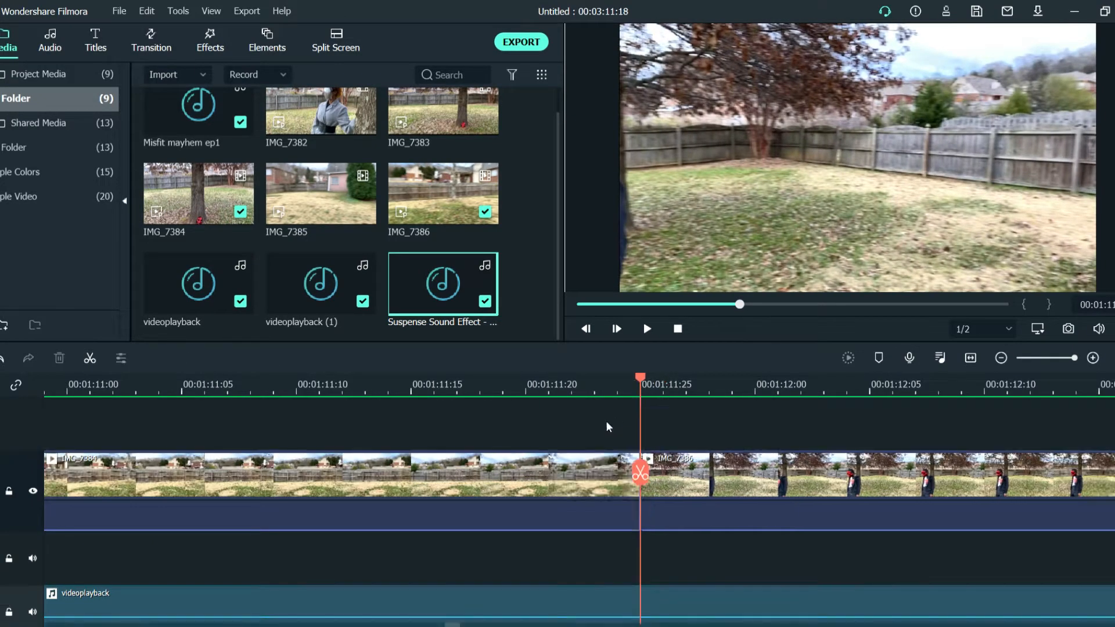
# Replay the shots between the end of Misfit mayhem ep1 and the IMG_7386 clip to check the clip transitions
pyautogui.click(547, 382)
pyautogui.press('space')
pyautogui.hscroll(-10, 219, 505)
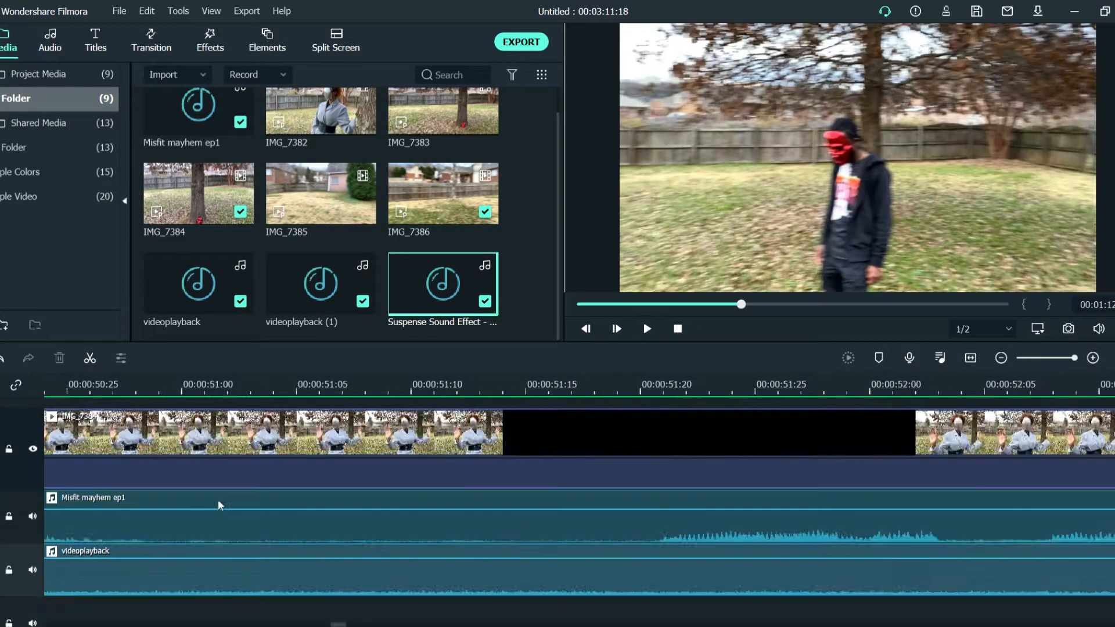
pyautogui.scroll(-4, 219, 505)
pyautogui.hscroll(8, 587, 406)
pyautogui.click(703, 390)
pyautogui.press('space')
pyautogui.click(703, 390)
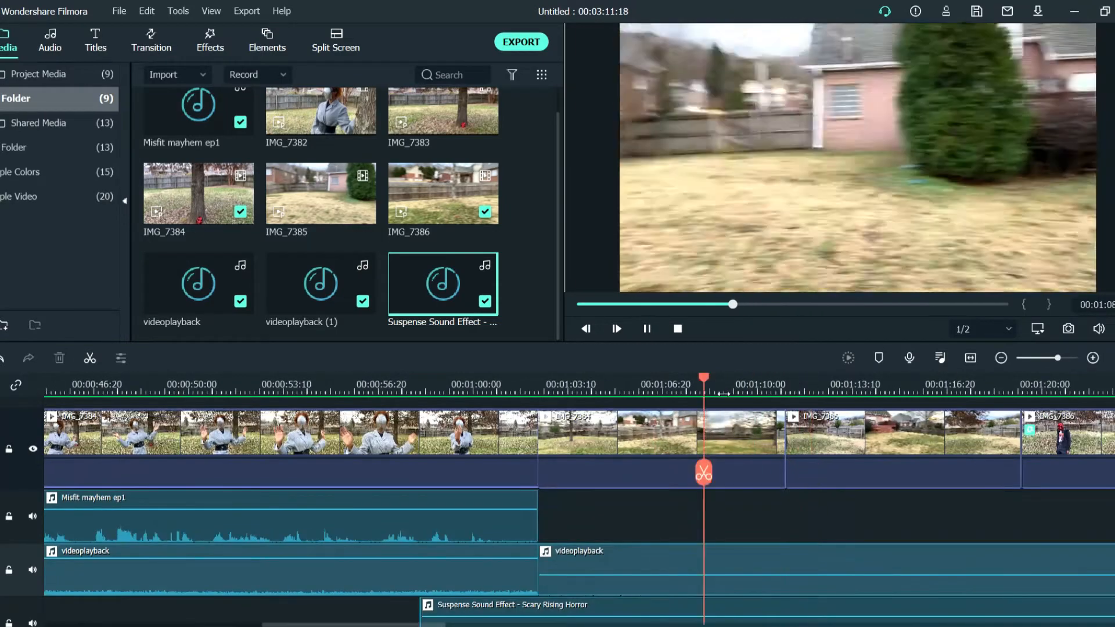
pyautogui.press('space')
pyautogui.click(766, 385)
pyautogui.scroll(2, 766, 386)
pyautogui.click(816, 380)
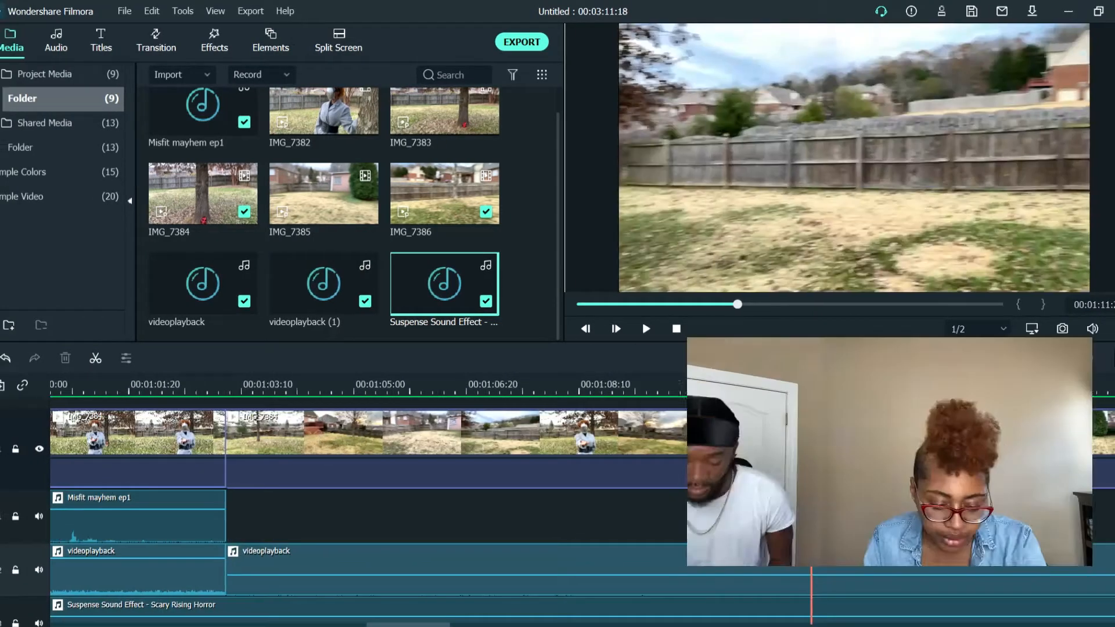
# Try to cover the join before the IMG_7386 clip with a Fade transition
pyautogui.scroll(3, 817, 380)
pyautogui.click(151, 42)
pyautogui.click(317, 135)
pyautogui.moveTo(321, 135); pyautogui.dragTo(754, 447)
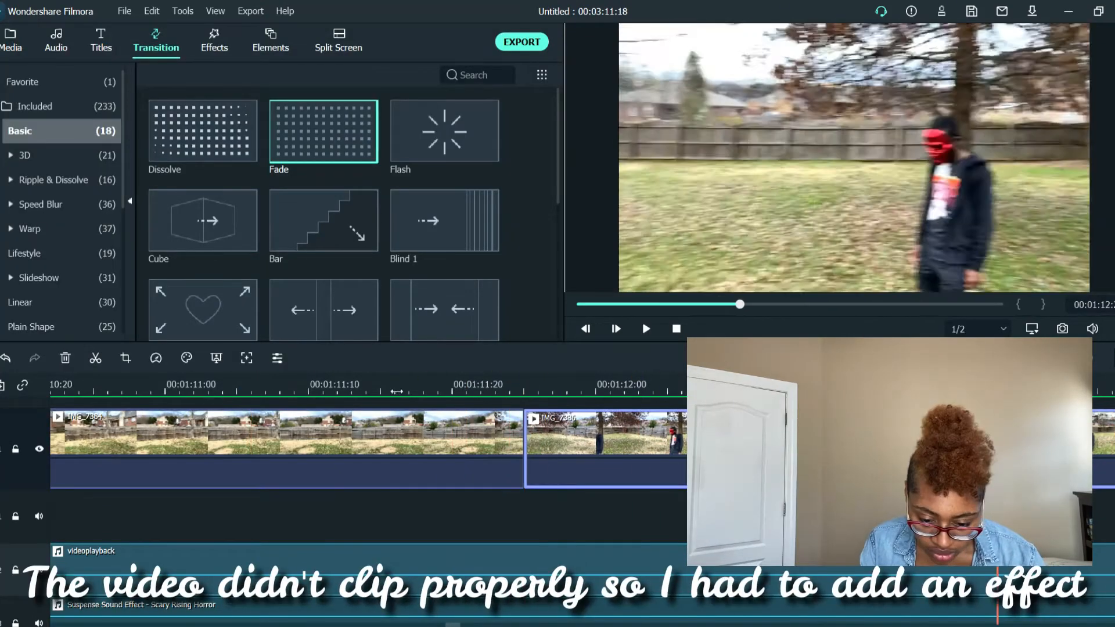
# Split the preceding clip just before its join with IMG_7386 and select the resulting sliver
pyautogui.click(567, 384)
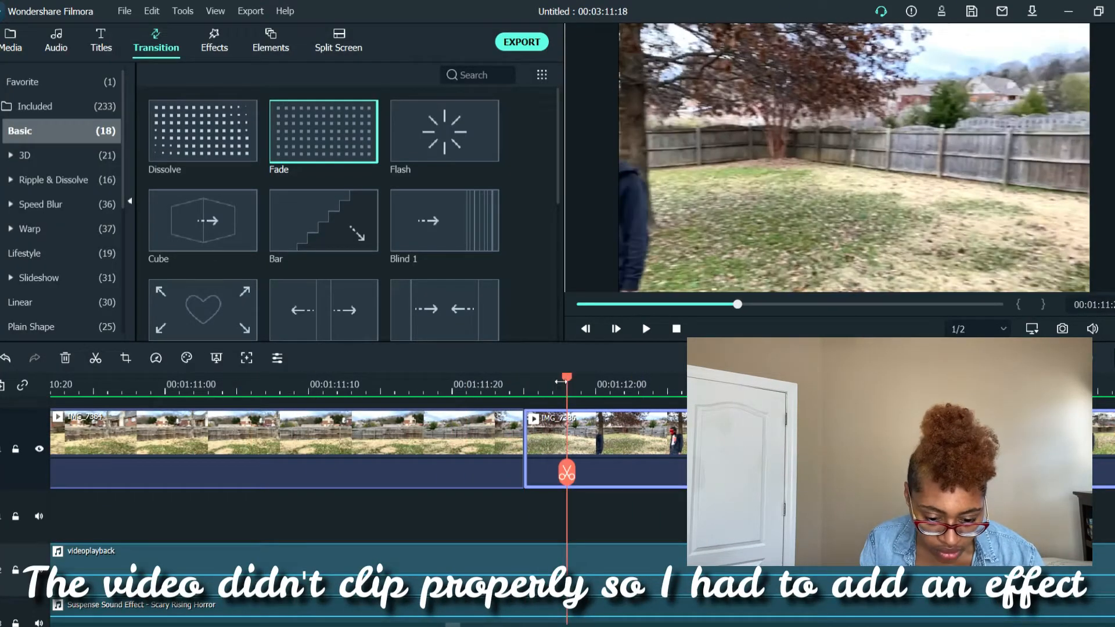
pyautogui.moveTo(567, 382); pyautogui.dragTo(510, 383)
pyautogui.click(509, 472)
pyautogui.click(518, 446)
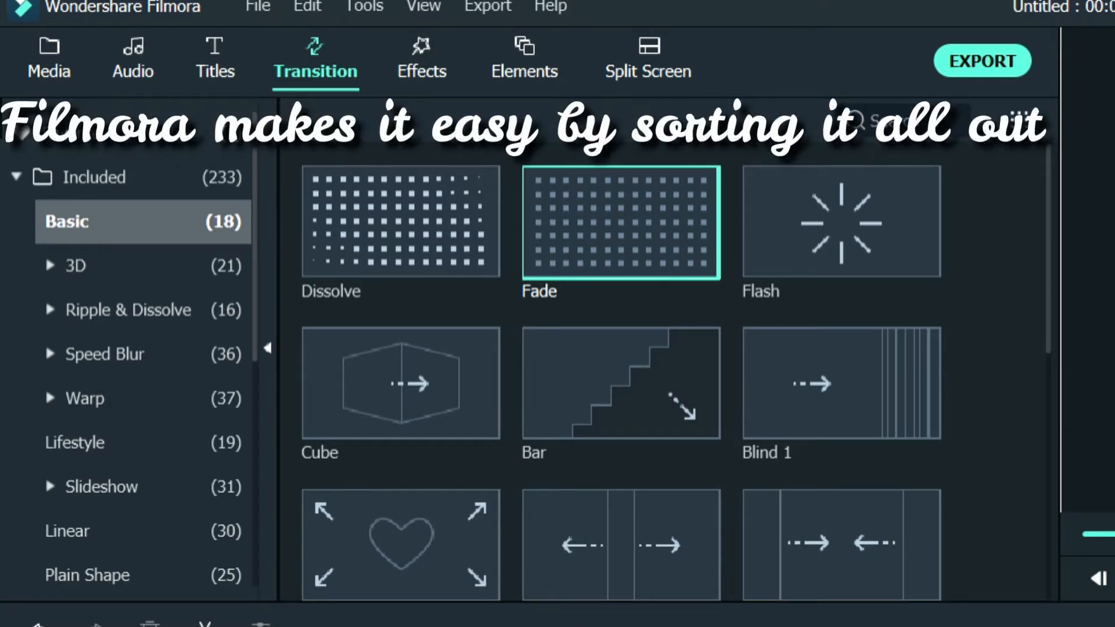
# Look through the included transitions, including the Speed Blur category, for one that suits the clip join
pyautogui.scroll(-5, 622, 371)
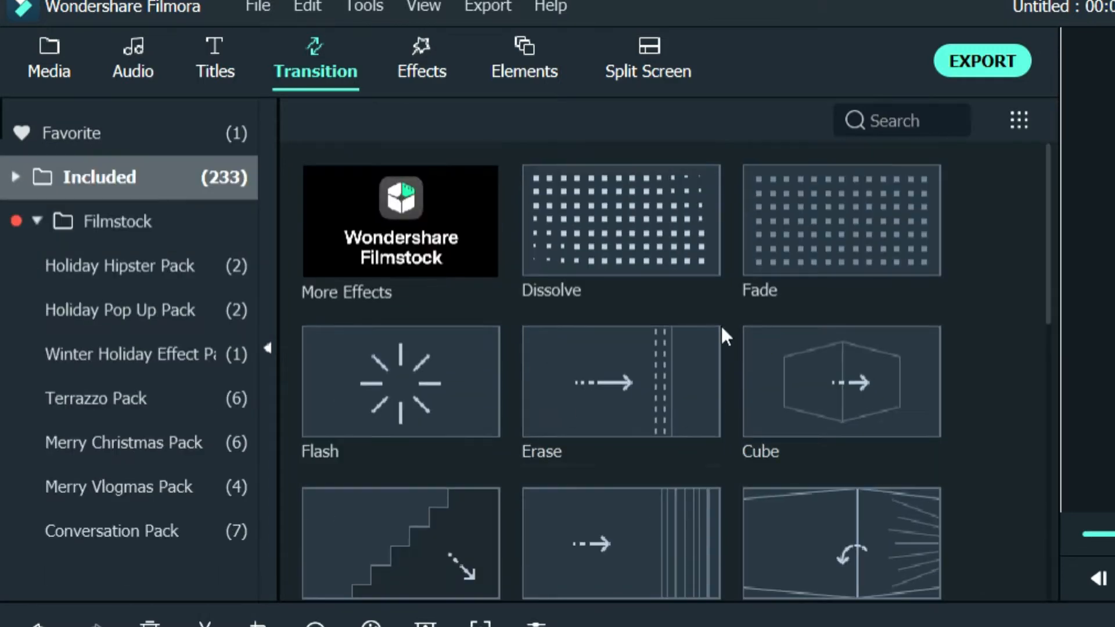
pyautogui.scroll(-10, 622, 373)
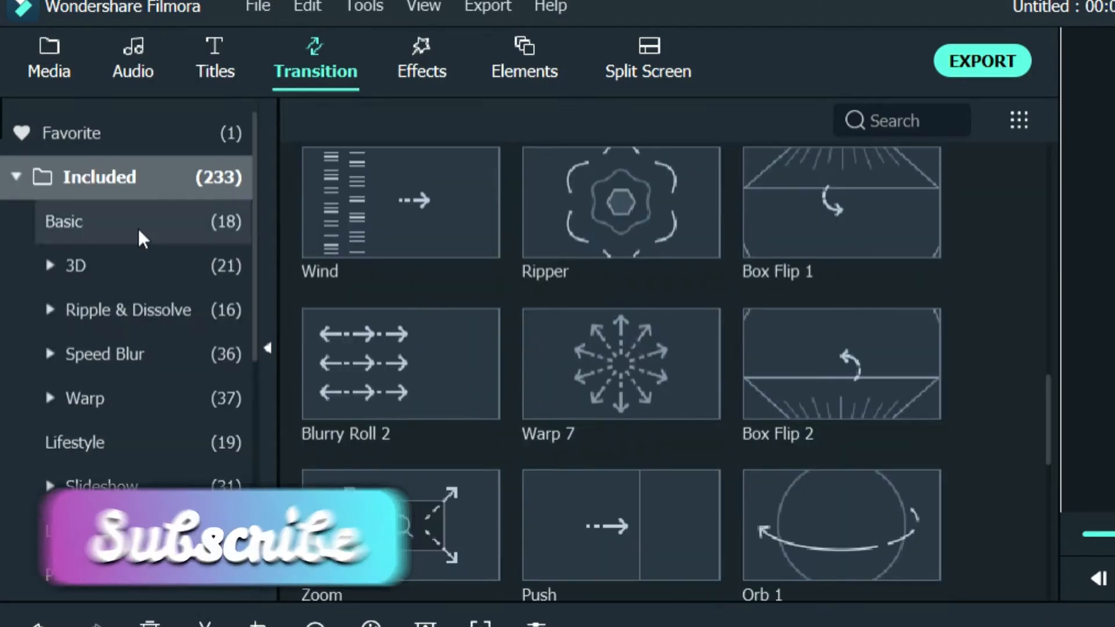
pyautogui.click(110, 354)
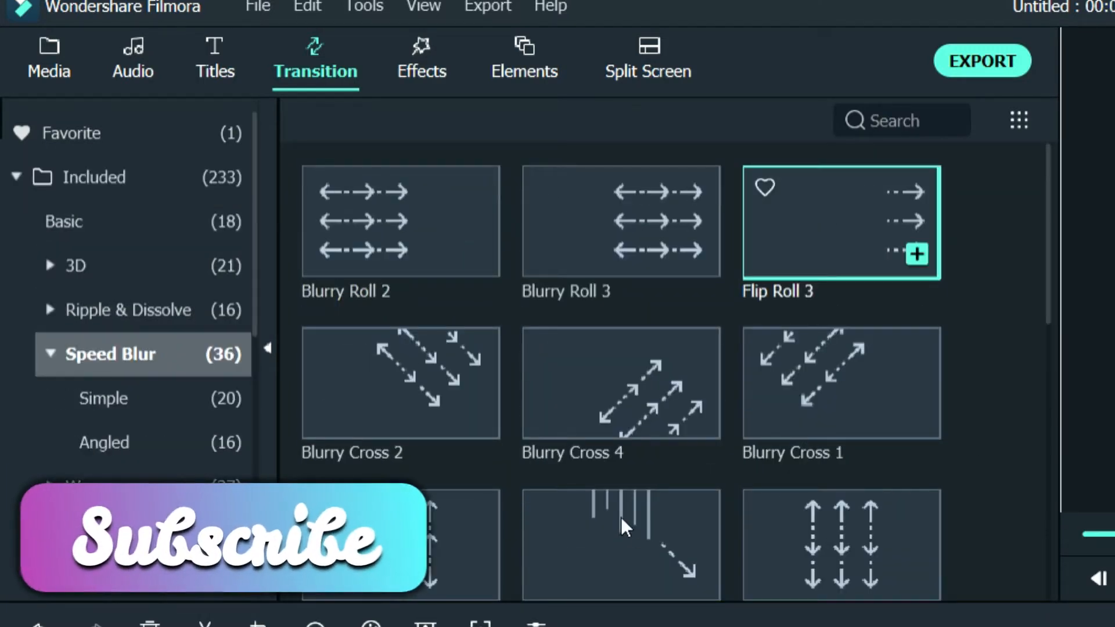
pyautogui.scroll(-5, 622, 525)
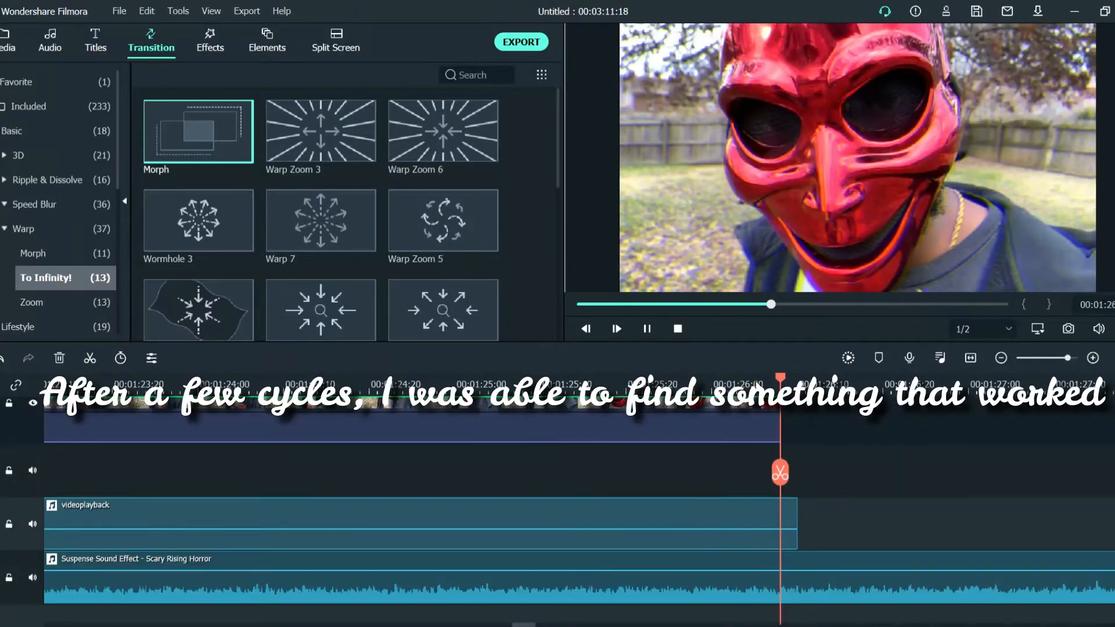
# Trim the videoplayback music and the suspense sound effect to the end of the video at 00:01:26:08
pyautogui.click(648, 328)
pyautogui.hotkey('ctrl', 'b')
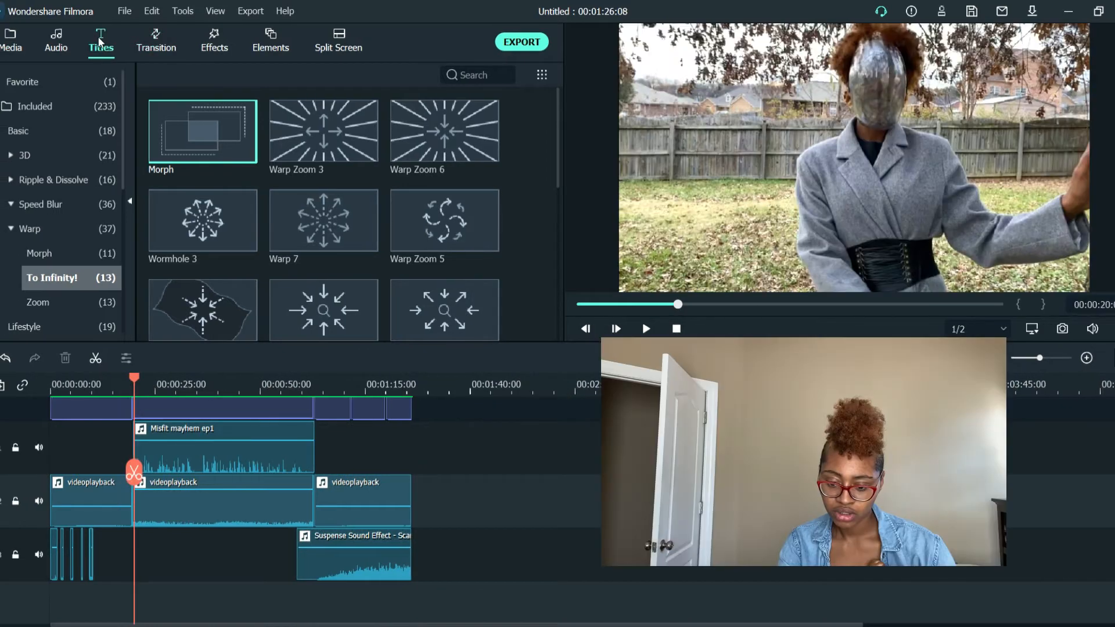
# Open the Subtitles title category and preview several presets, including Subtitle 1, Subtitle 3, Subtitle 15 and Subtitle 5
pyautogui.click(102, 49)
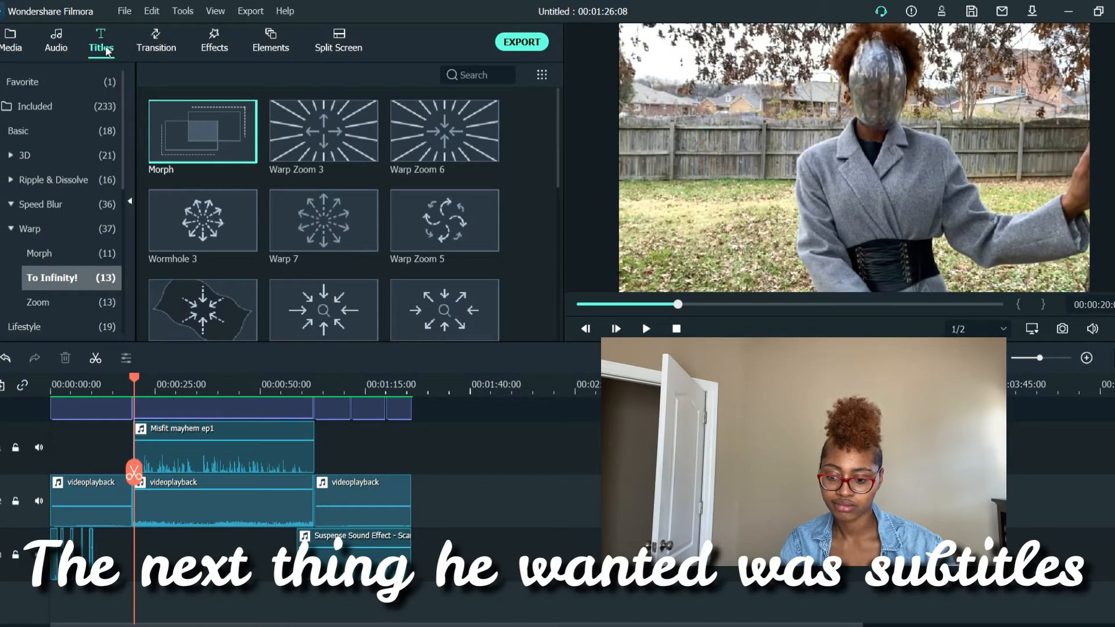
pyautogui.scroll(-2, 69, 196)
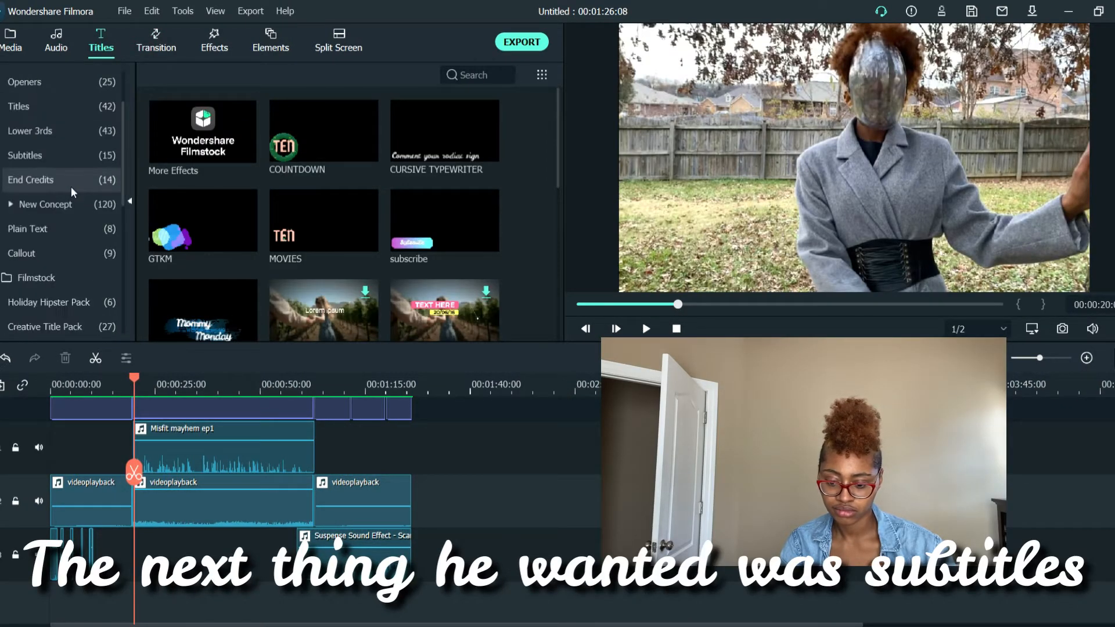
pyautogui.click(65, 154)
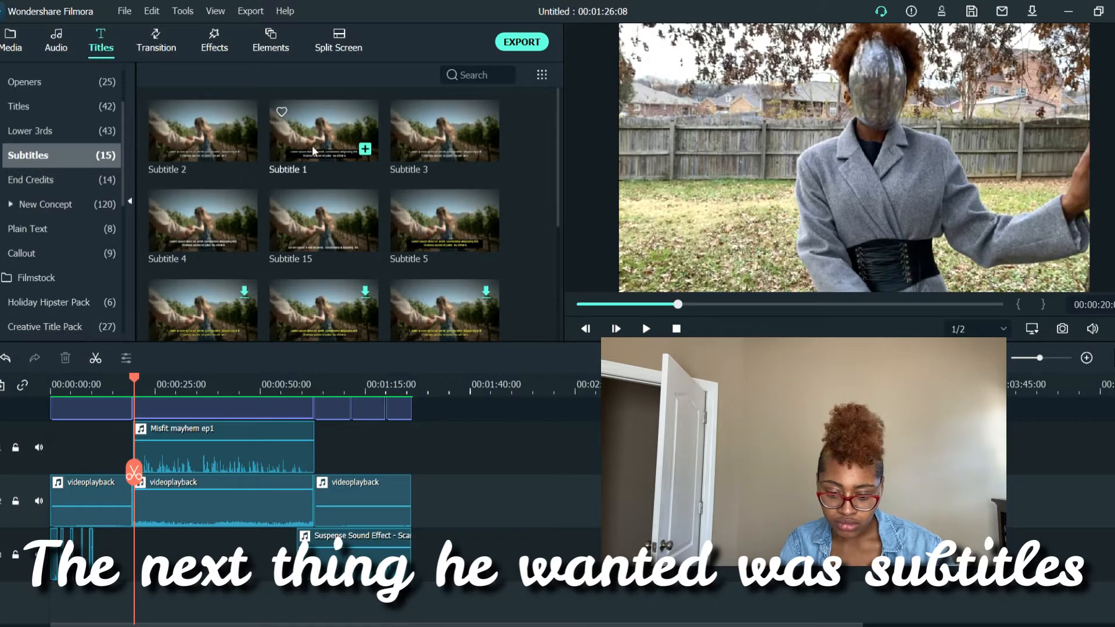
pyautogui.click(203, 144)
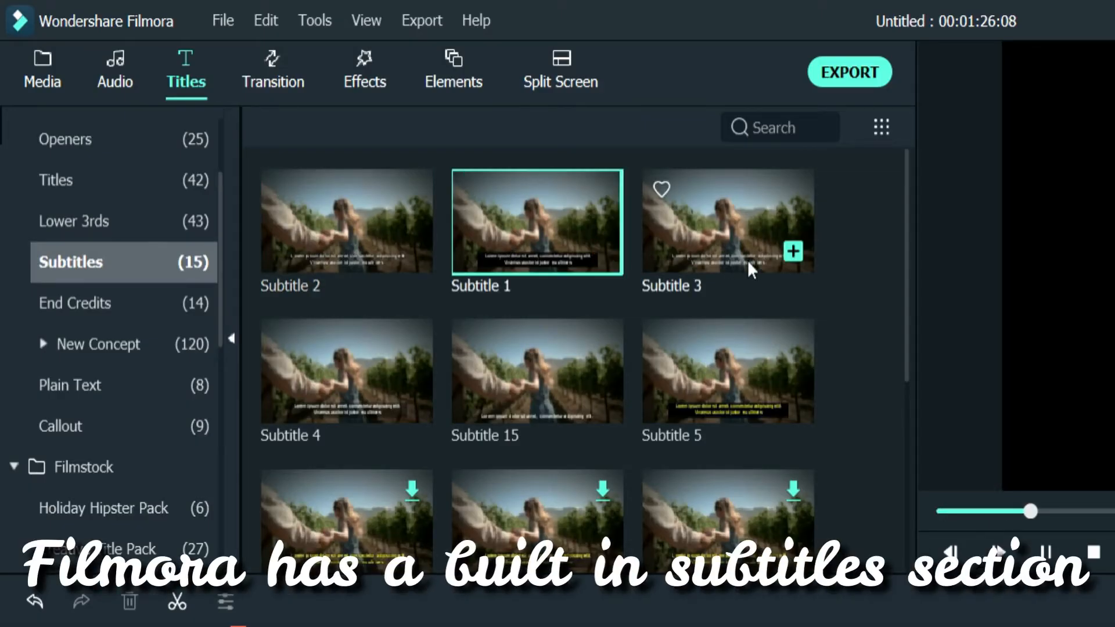
pyautogui.click(716, 224)
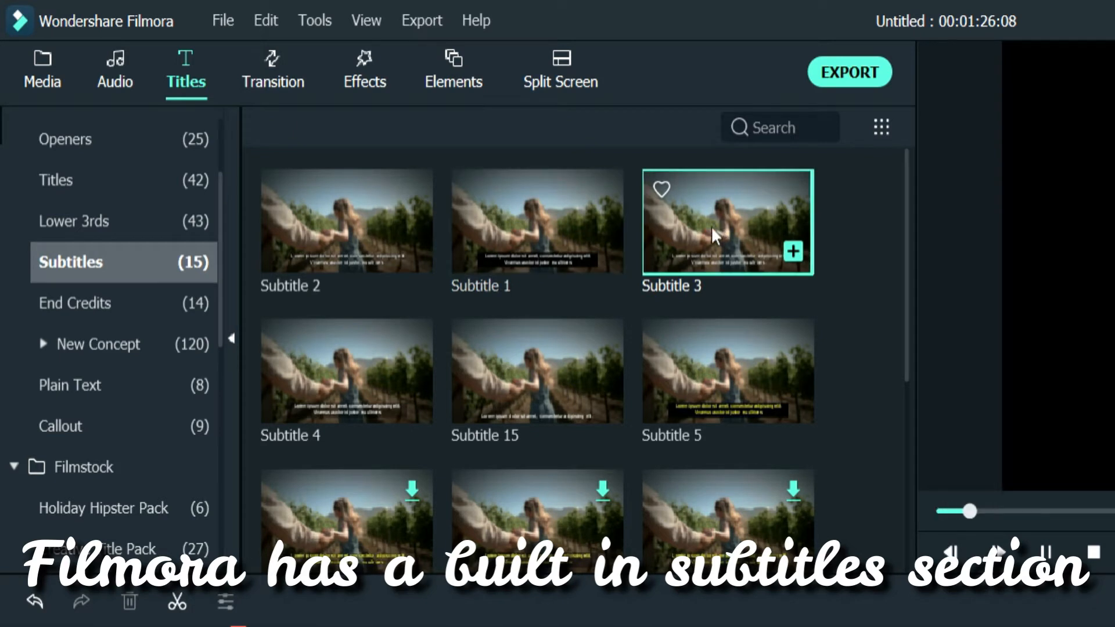
pyautogui.click(502, 386)
pyautogui.click(716, 381)
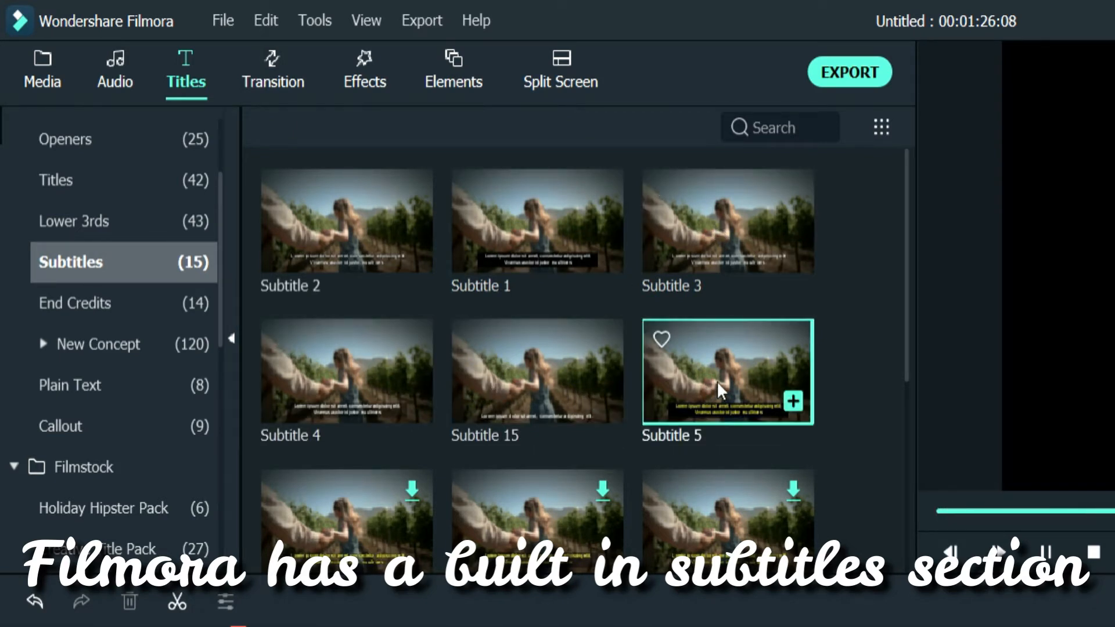
# Examine the remaining subtitle presets and preview their text styles, comparing the white designs with the yellow Subtitle 5
pyautogui.scroll(-5, 609, 441)
pyautogui.moveTo(372, 337)
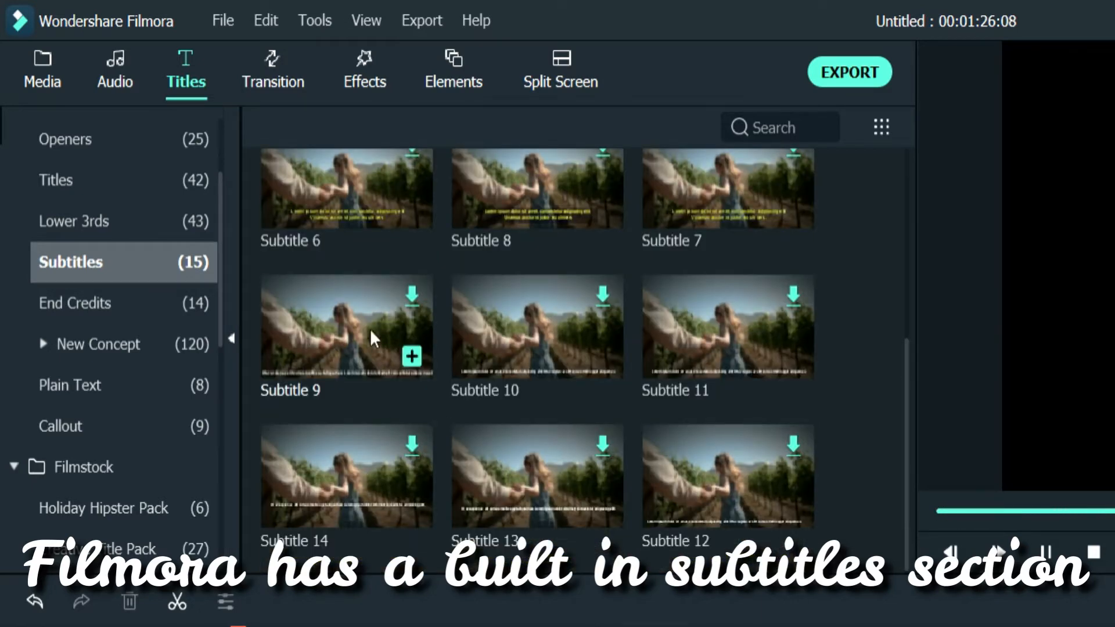
pyautogui.scroll(5, 359, 301)
pyautogui.scroll(-5, 358, 299)
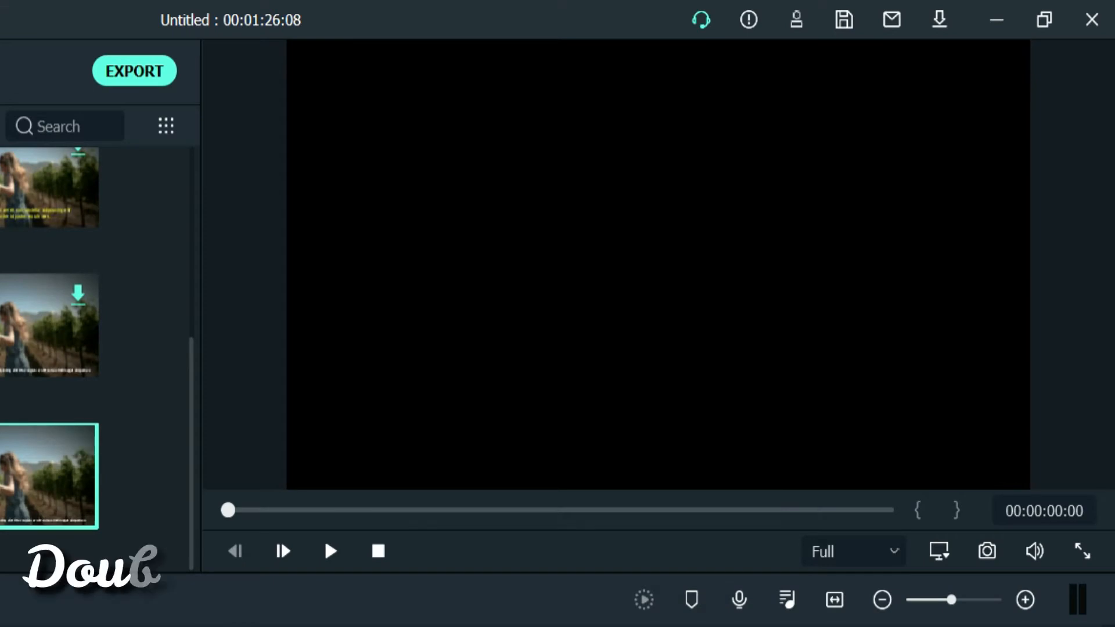
pyautogui.doubleClick(12, 502)
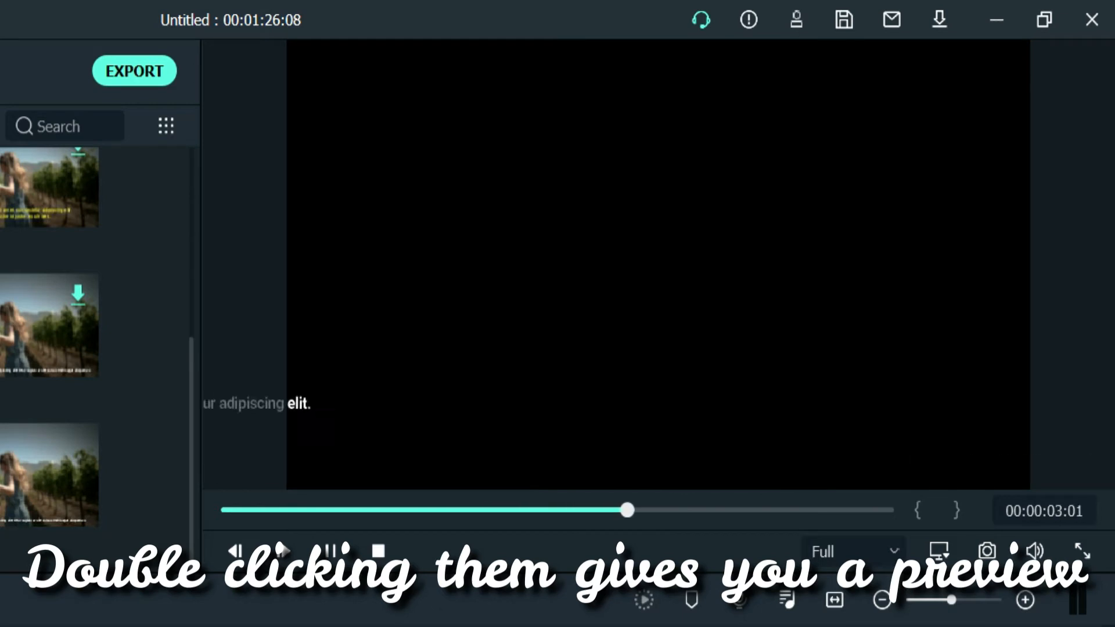
pyautogui.scroll(5, 49, 348)
pyautogui.doubleClick(5, 218)
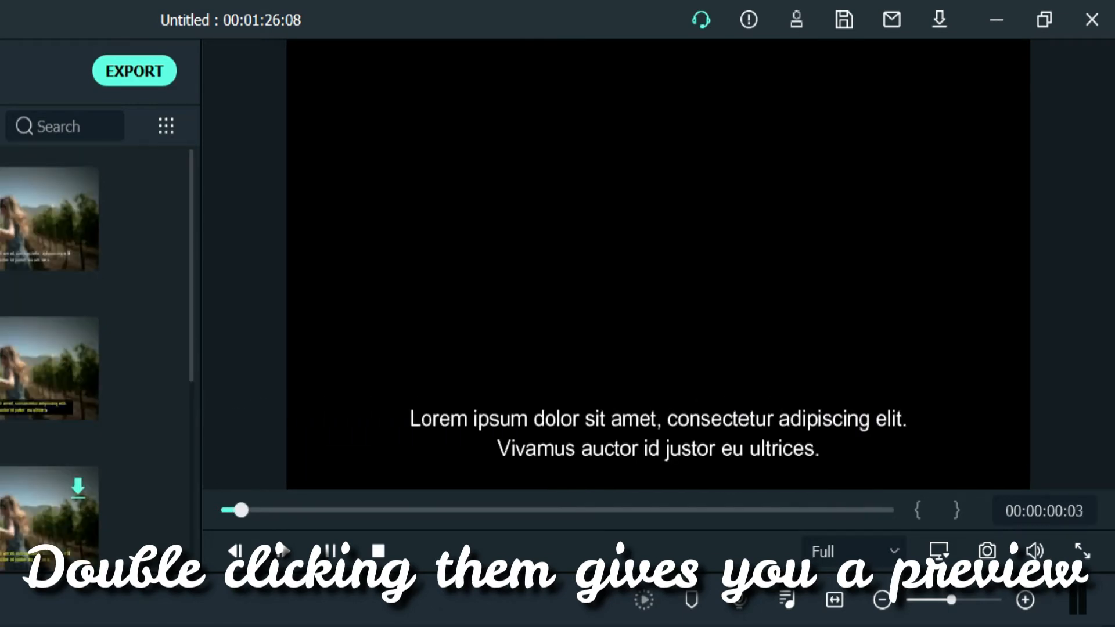
pyautogui.doubleClick(6, 368)
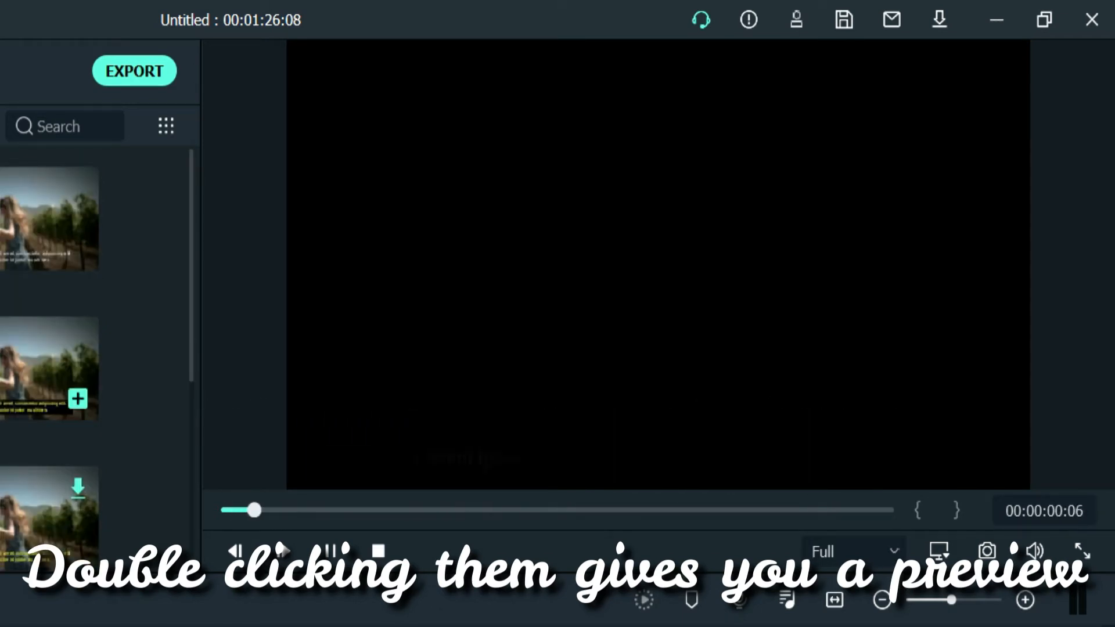
pyautogui.doubleClick(6, 368)
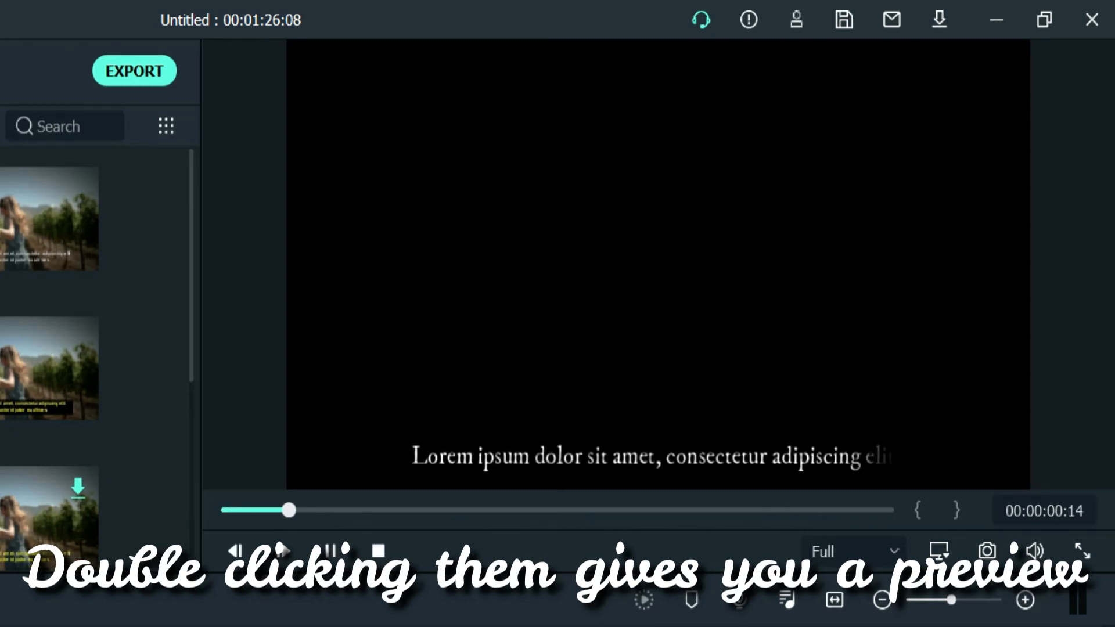
pyautogui.doubleClick(1, 368)
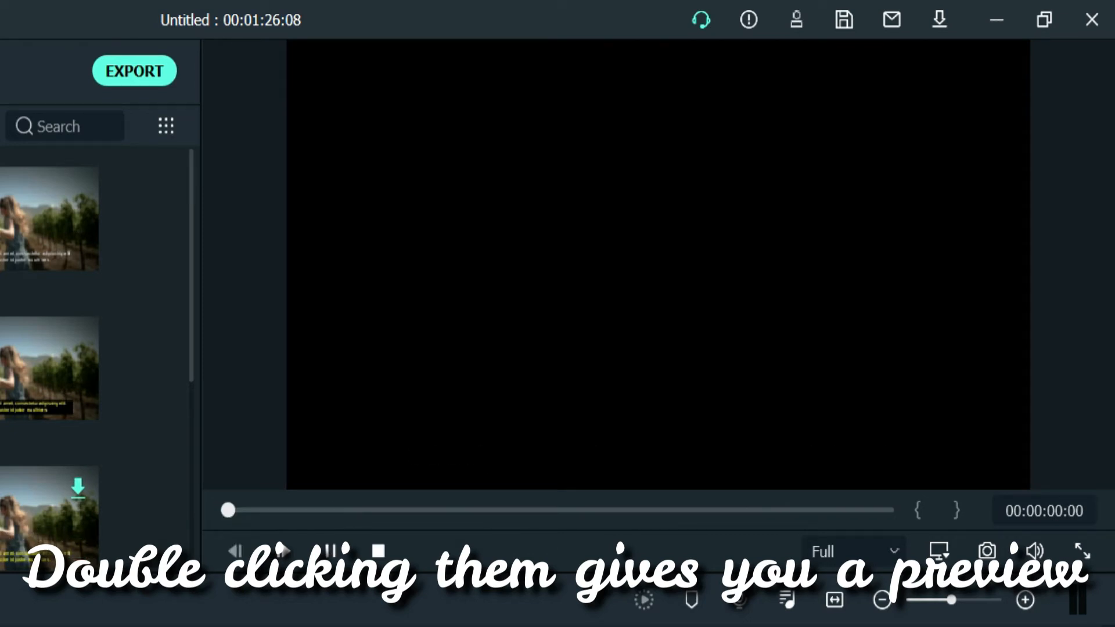
pyautogui.doubleClick(6, 401)
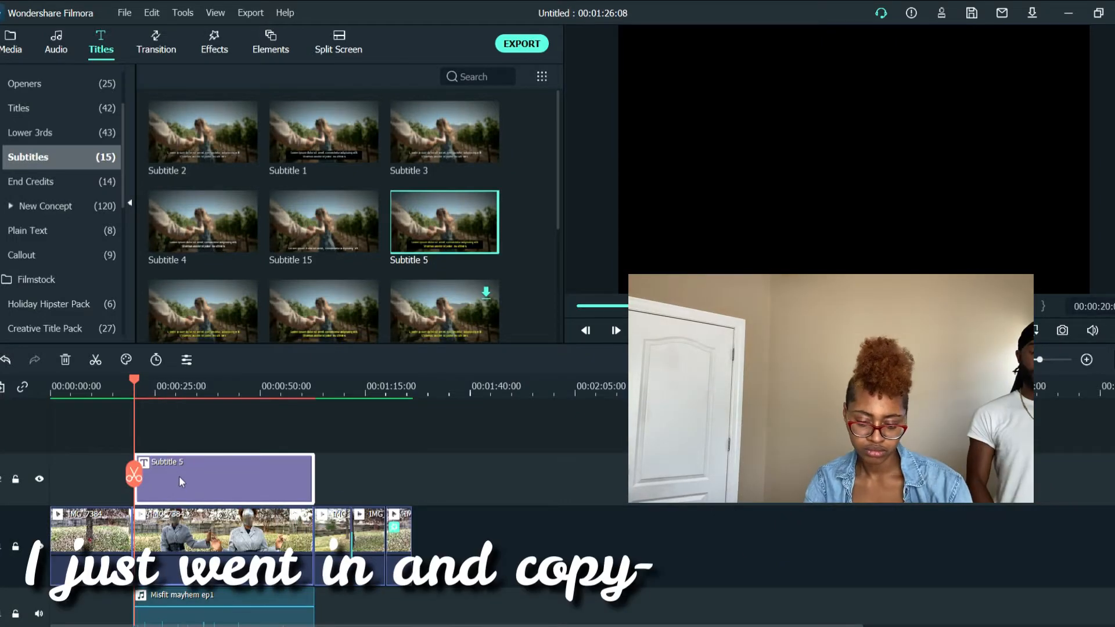
# Replace the Subtitle 5 clip above the video with the Subtitle 6 preset at the start of Misfit mayhem ep1
pyautogui.scroll(3, 146, 473)
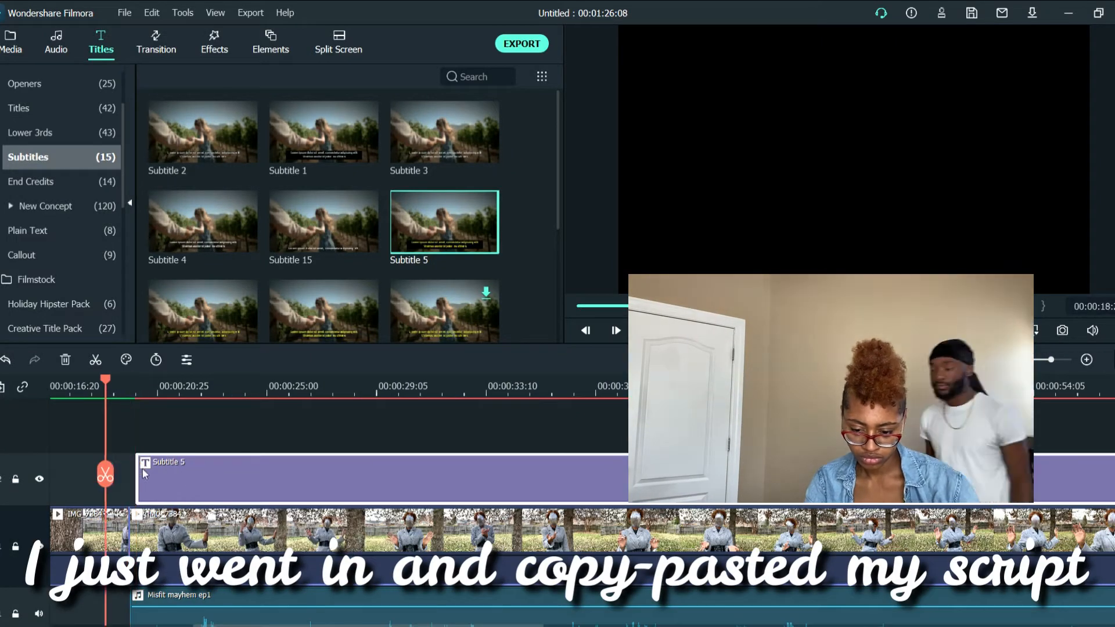
pyautogui.press('space')
pyautogui.click(203, 311)
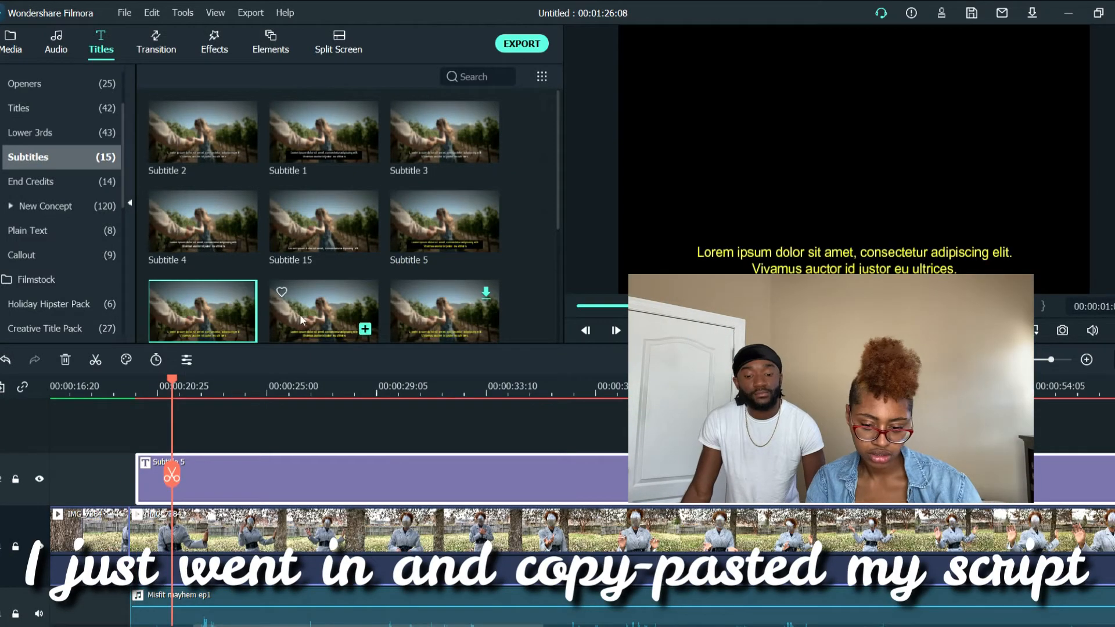
pyautogui.click(457, 457)
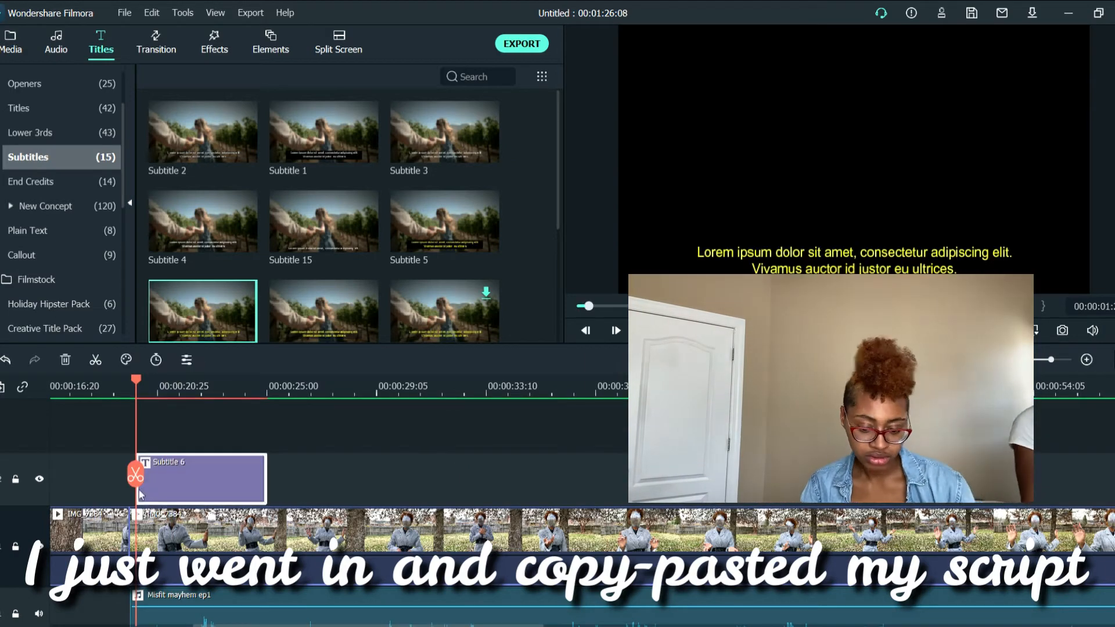
pyautogui.click(204, 392)
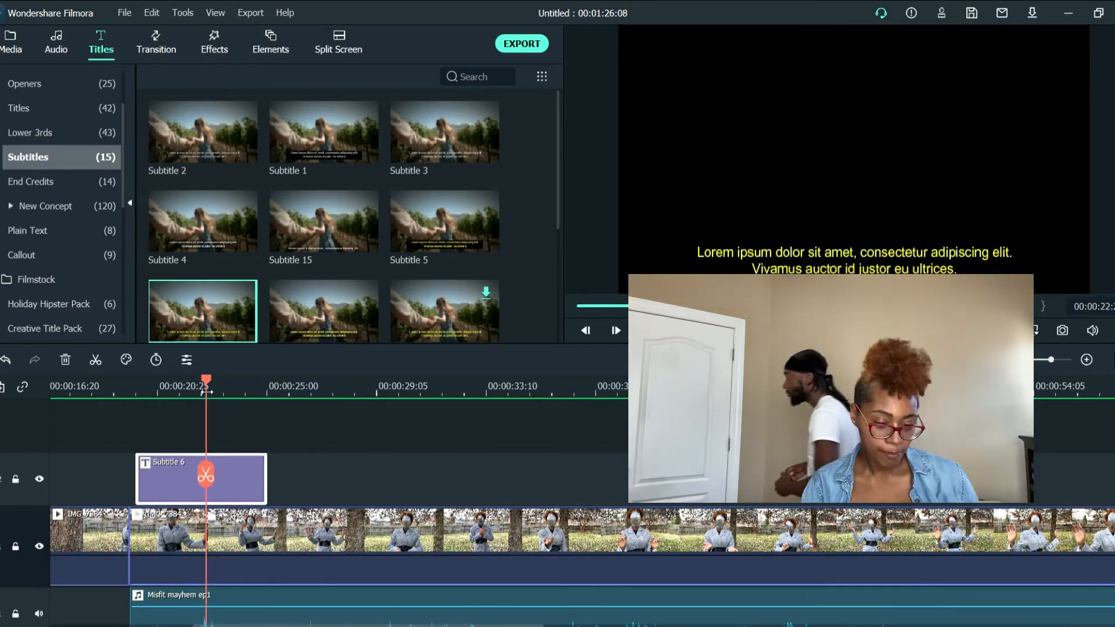
# Extend the Subtitle 6 clip's end so it runs across the narrated section of the video
pyautogui.moveTo(207, 392); pyautogui.dragTo(136, 387)
pyautogui.moveTo(266, 479); pyautogui.dragTo(1049, 479)
pyautogui.hscroll(-4, 558, 479)
# Play the start of the narration and split the Subtitle 6 clip shortly after its beginning, at the end of the opening phrase
pyautogui.click(172, 392)
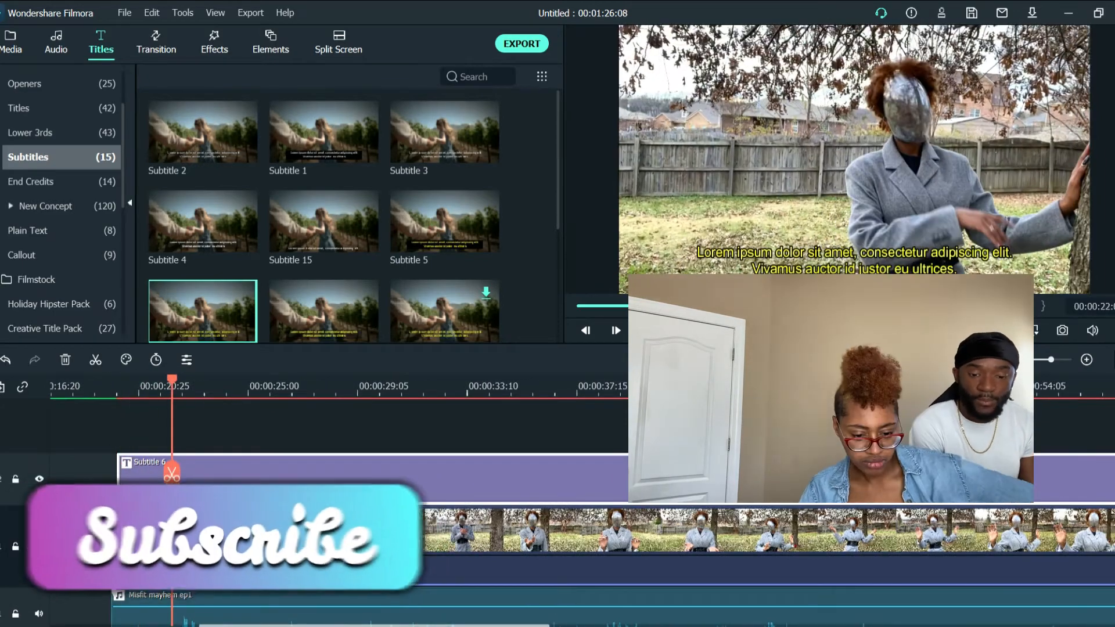
pyautogui.click(114, 394)
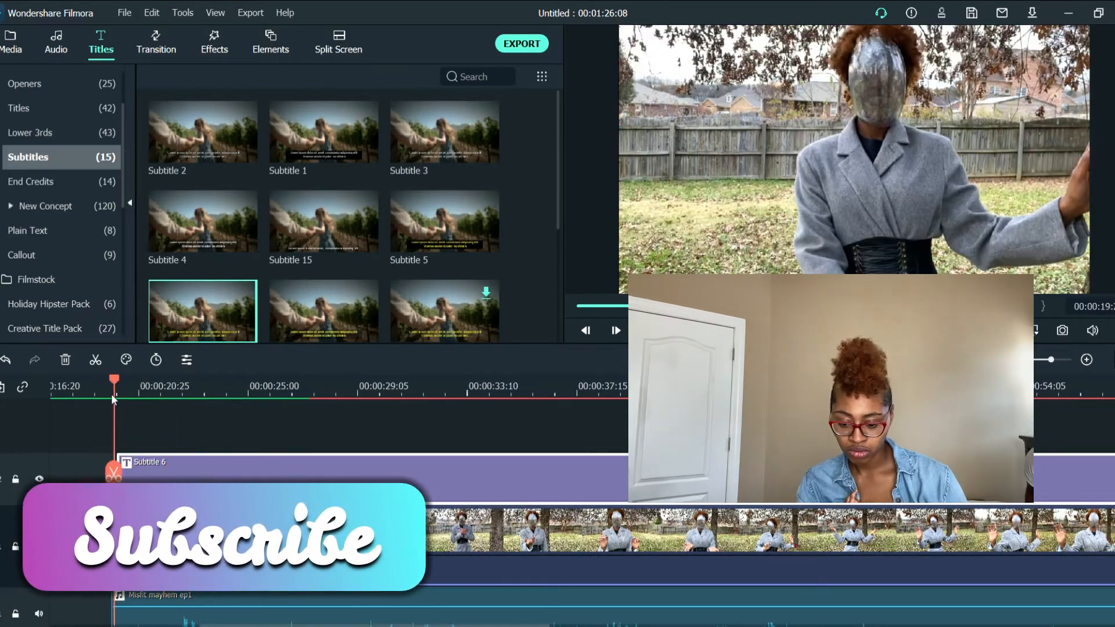
pyautogui.press('space')
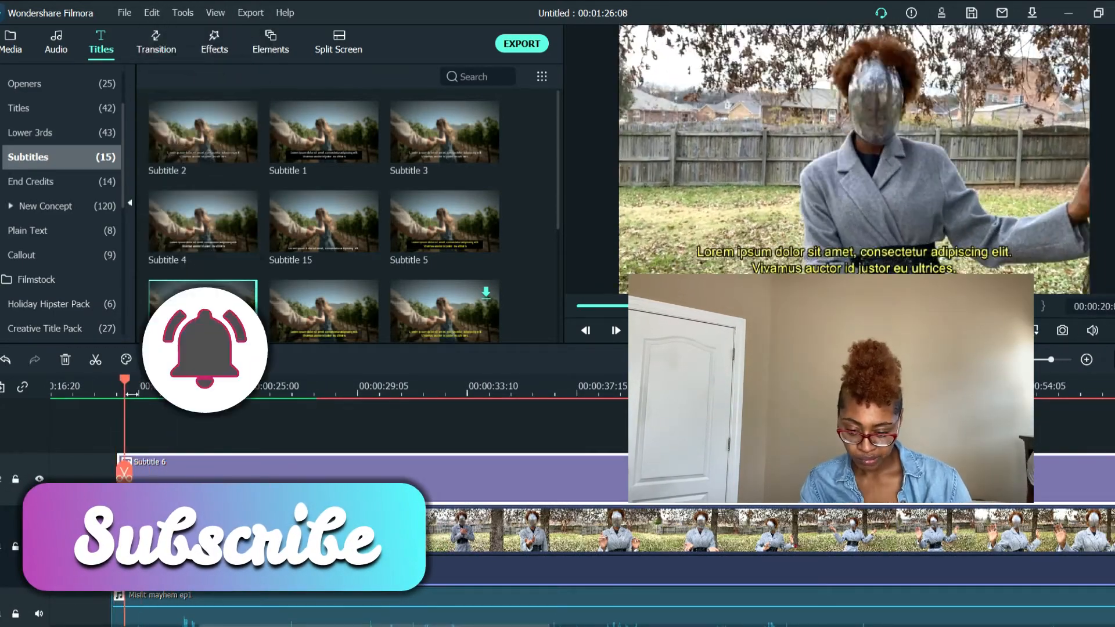
pyautogui.click(132, 394)
pyautogui.click(161, 394)
pyautogui.click(162, 472)
# Shift the short first subtitle clip slightly later to match the voice and replace its placeholder text with the greeting starting "Hello fri"
pyautogui.click(134, 394)
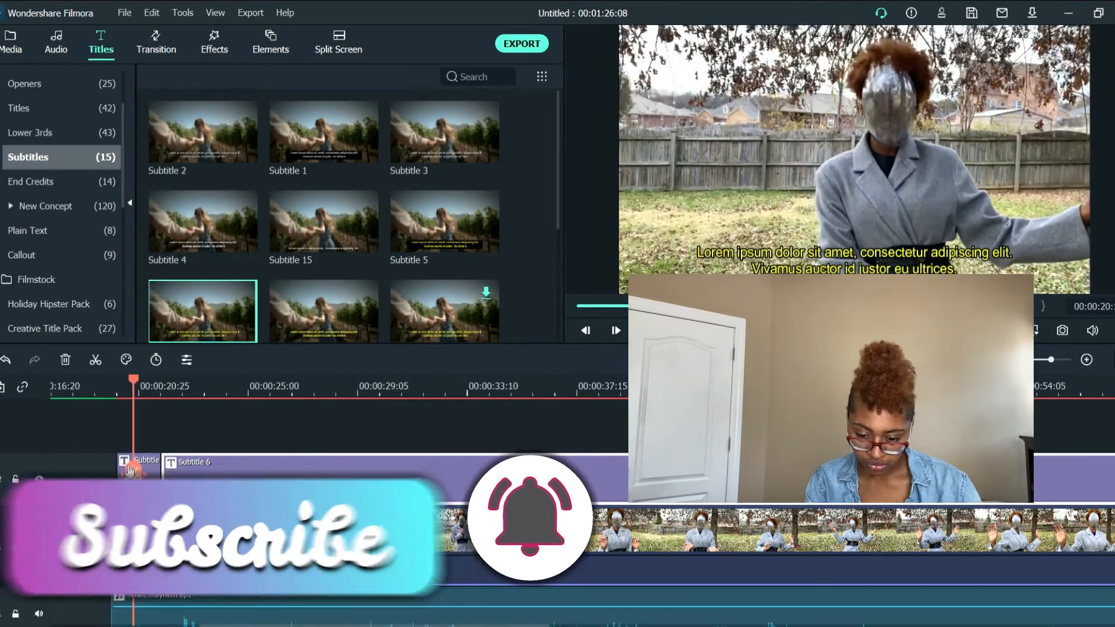
pyautogui.click(131, 466)
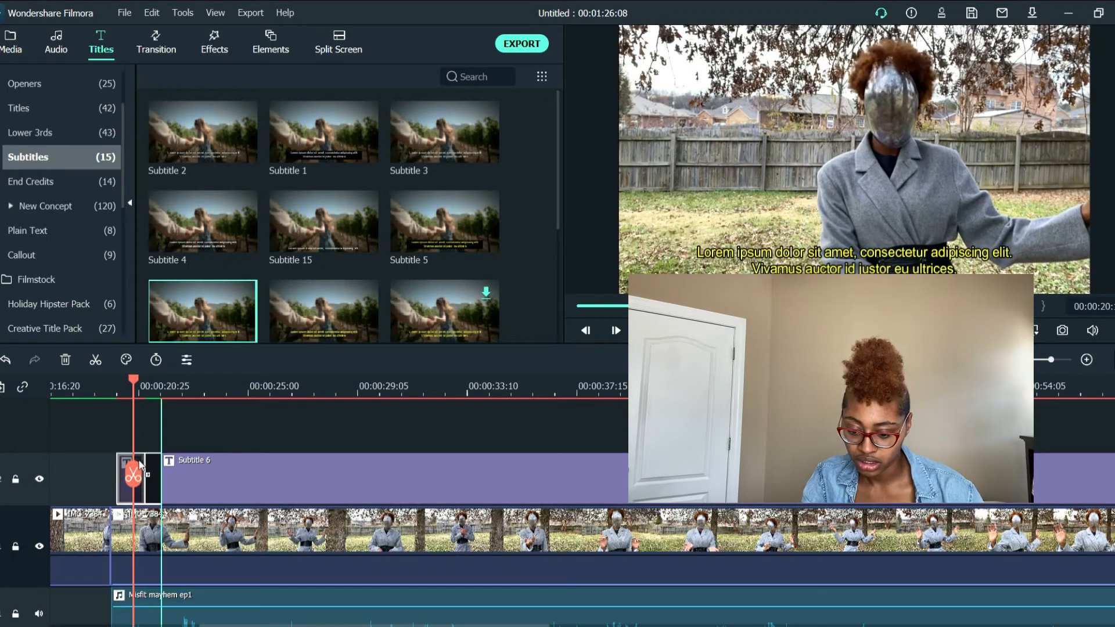
pyautogui.press('space')
pyautogui.moveTo(139, 464); pyautogui.dragTo(169, 473)
pyautogui.press('space')
pyautogui.doubleClick(156, 473)
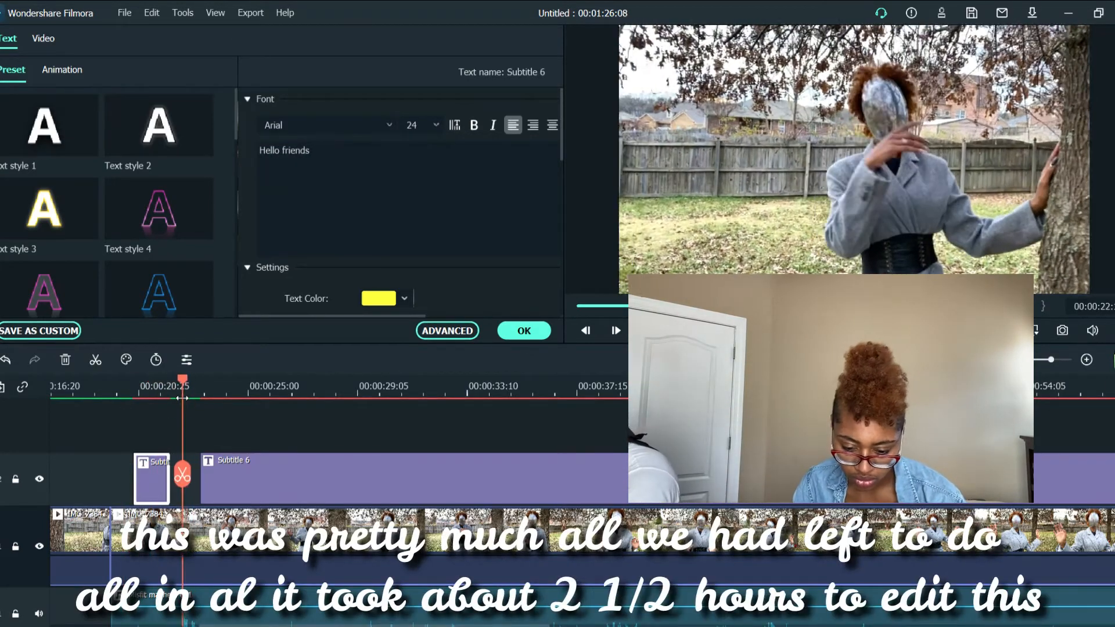
# Align the second subtitle clip with the next phrase, cut it to length and set its text to "Welcome to Misfit Mayhem"
pyautogui.click(355, 464)
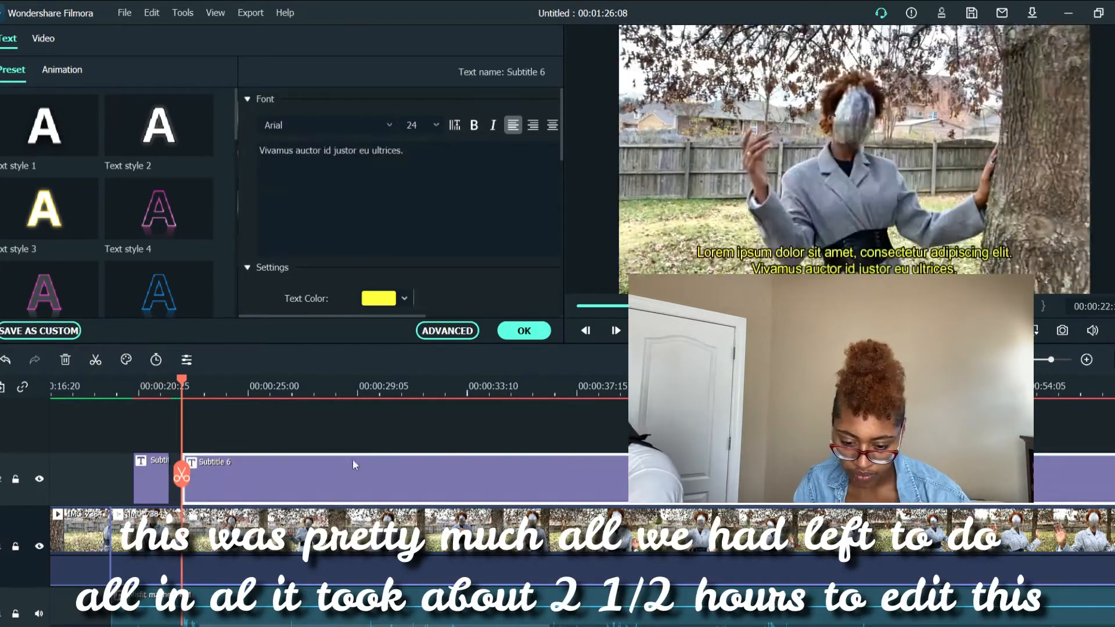
pyautogui.click(229, 473)
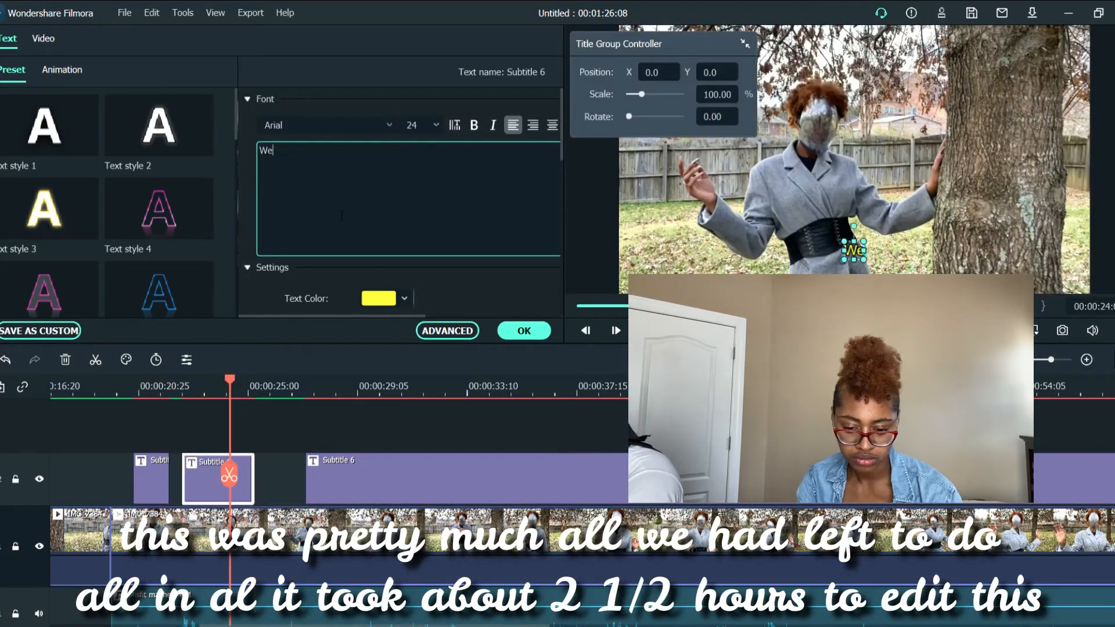
pyautogui.write('Mayhem')
# Move the remaining subtitle earlier to about 00:00:25, split off the third phrase and enter "You have officially entered the multiverse of realities"
pyautogui.click(281, 410)
pyautogui.press('space')
pyautogui.press('space')
pyautogui.scroll(-1, 486, 435)
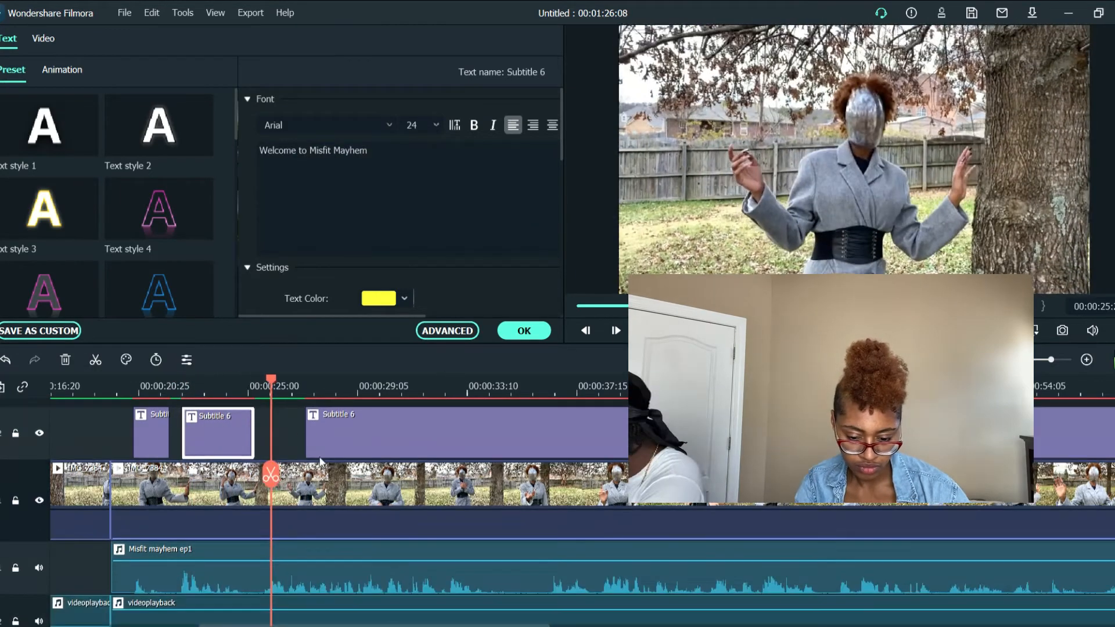
pyautogui.moveTo(354, 433); pyautogui.dragTo(316, 433)
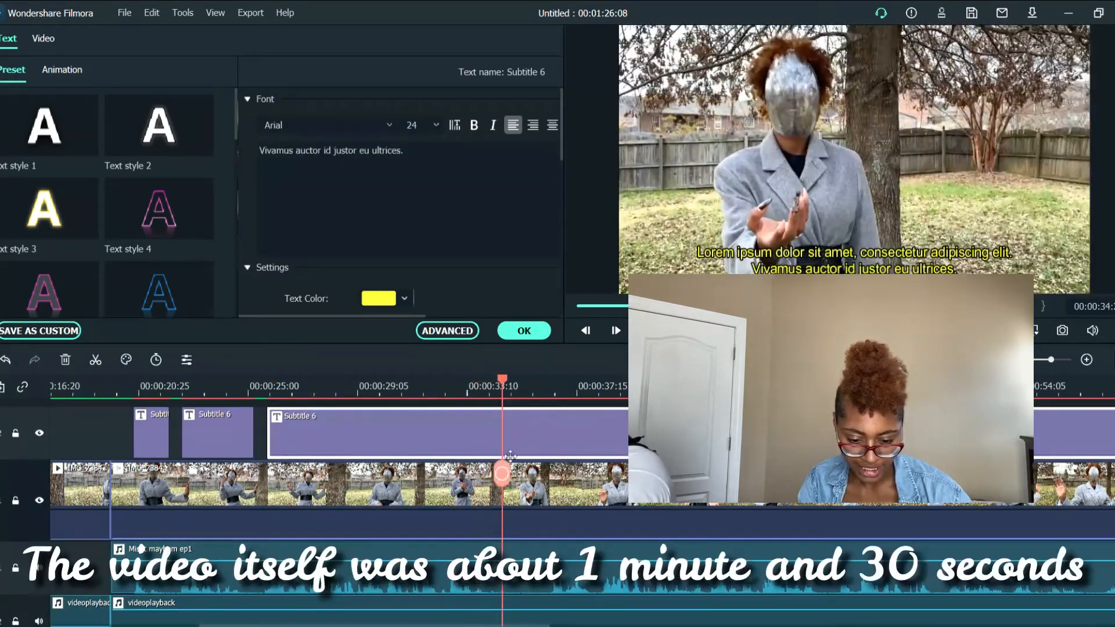
pyautogui.click(492, 440)
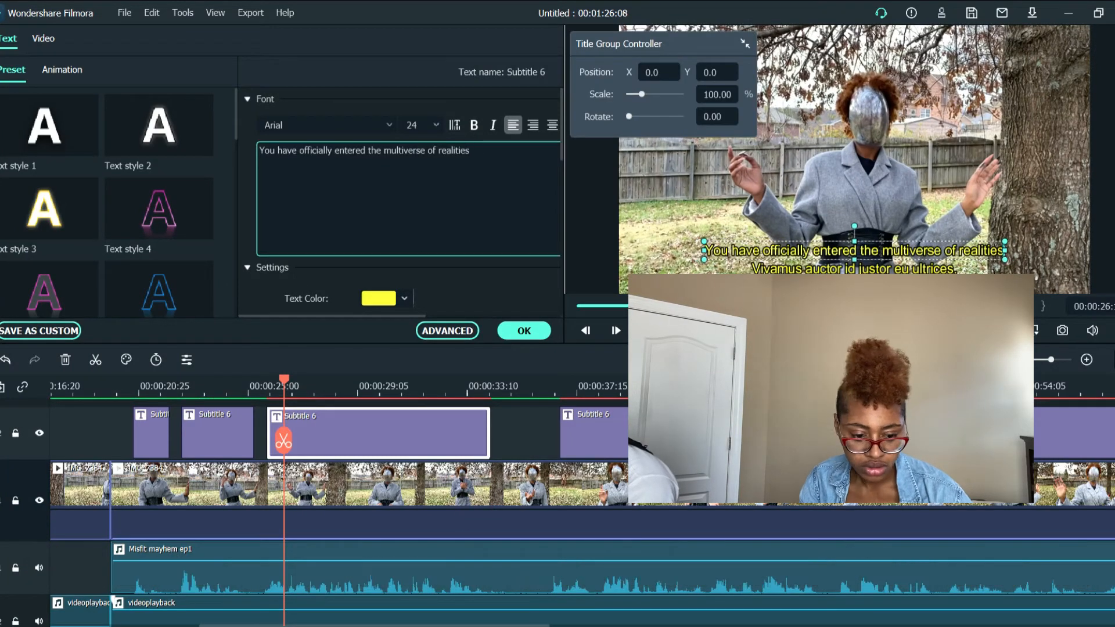
# Play the next spoken phrase and split the remaining Subtitle 6 clip where that phrase ends
pyautogui.click(450, 350)
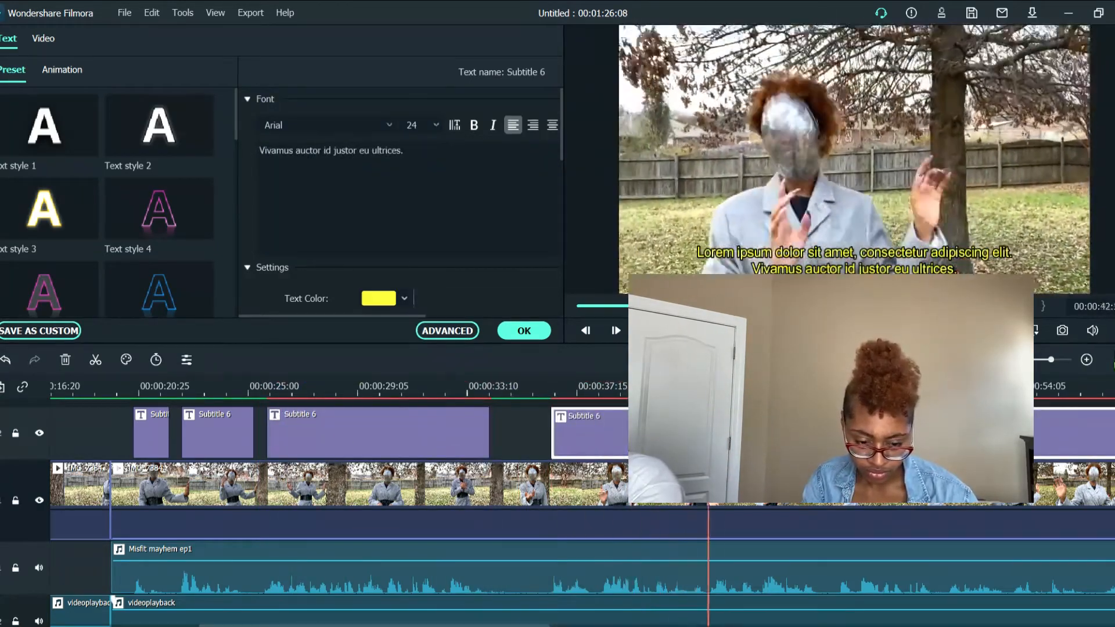
pyautogui.press('space')
pyautogui.hotkey('ctrl', 'b')
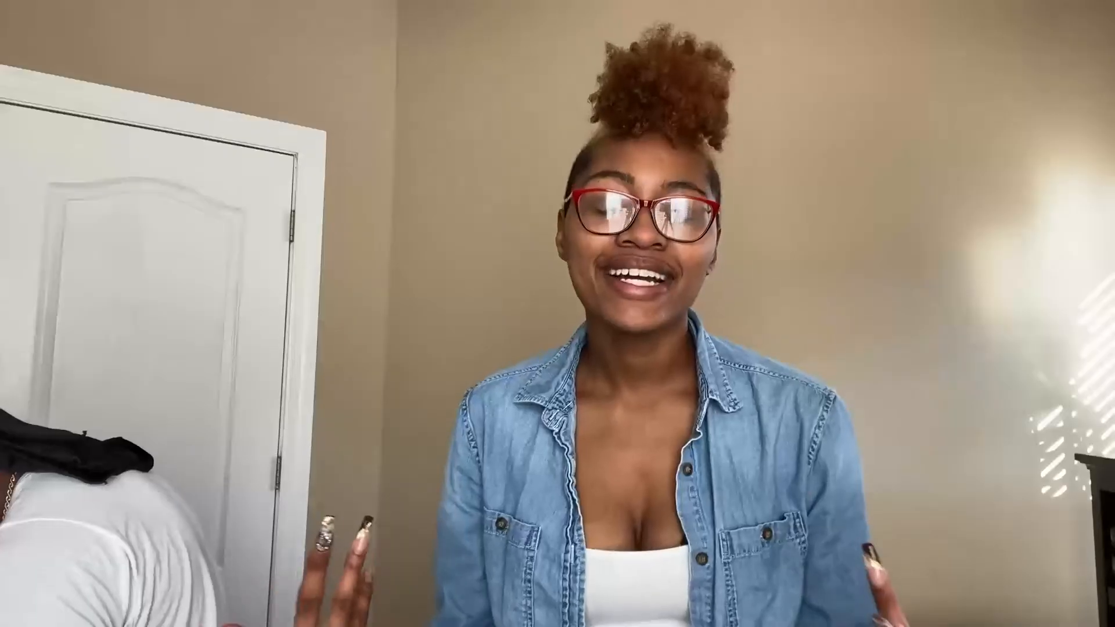